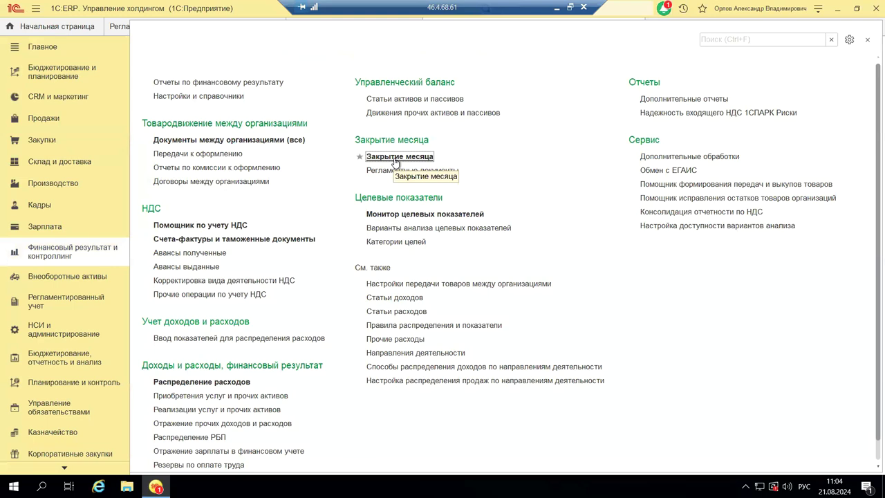
Step: Open the month-end closing operations (Закрытие месяца) and confirm Андромеда Плюс as the organization for closing
click(396, 157)
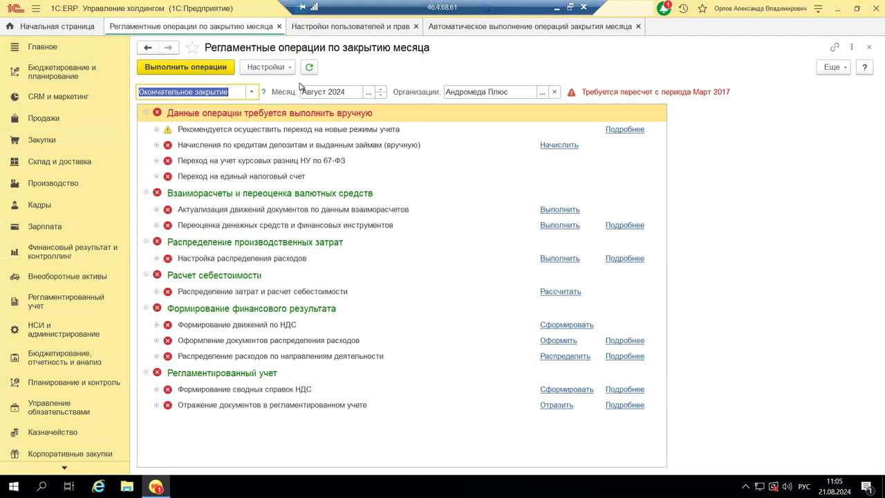
click(542, 94)
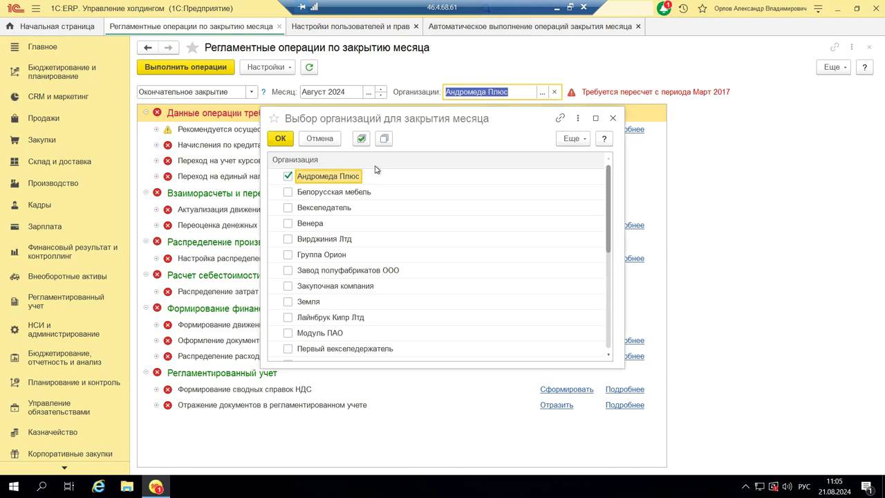
click(289, 177)
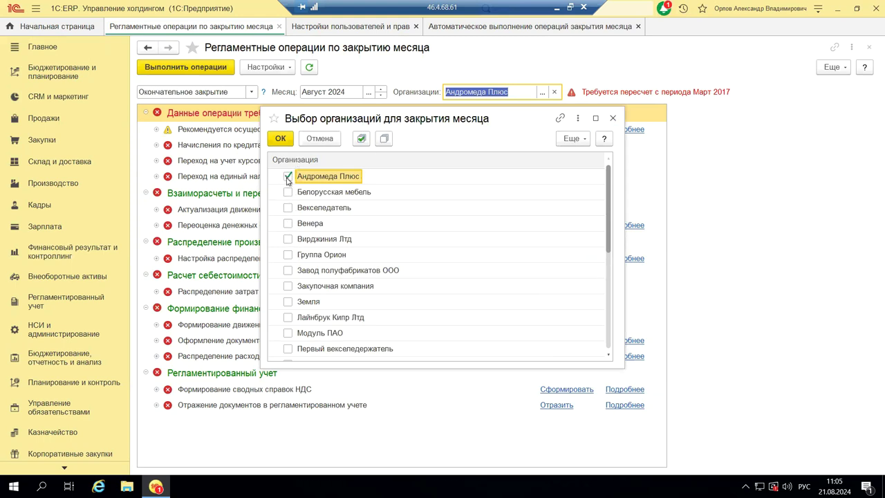
click(281, 139)
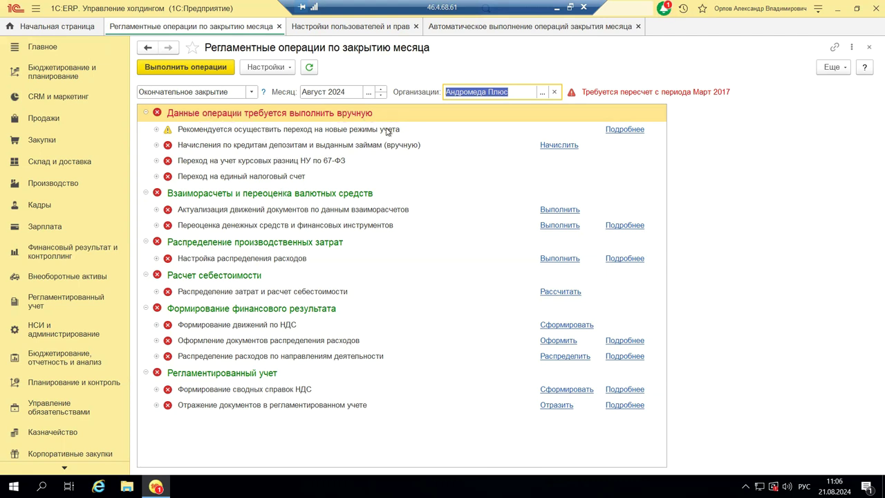
Step: Read the detailed help on the recommended transition to new accounting modes and close it
click(612, 131)
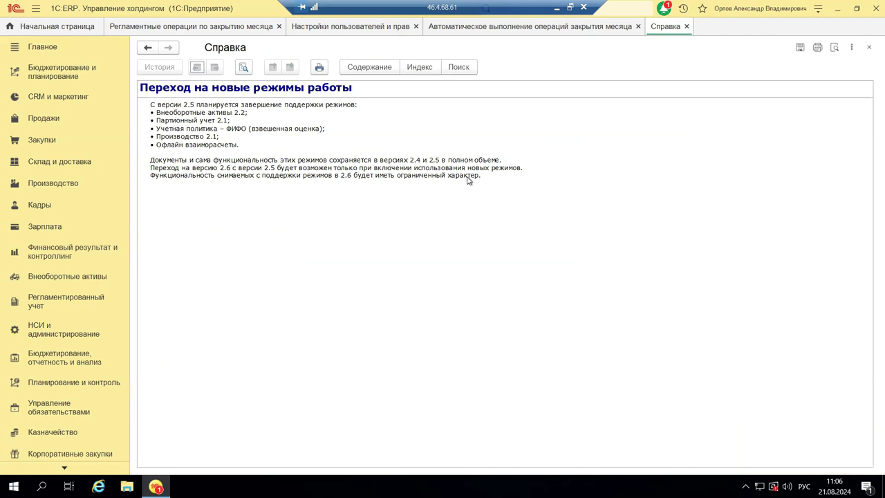
click(871, 48)
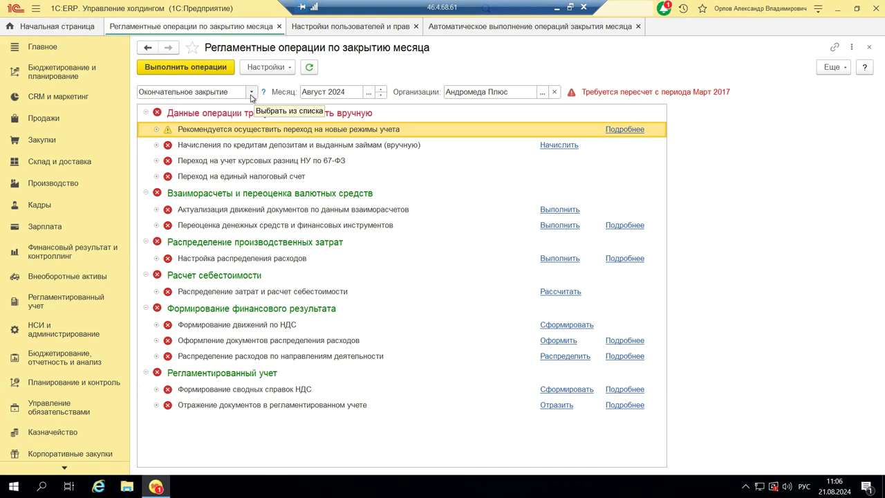
Step: Switch the closing type to Предварительное закрытие to view its operations and restore Окончательное закрытие
click(249, 95)
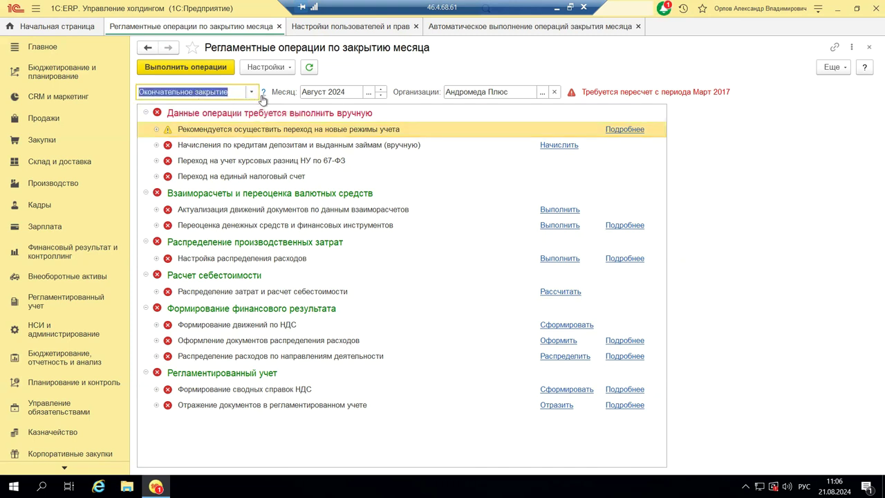
click(249, 96)
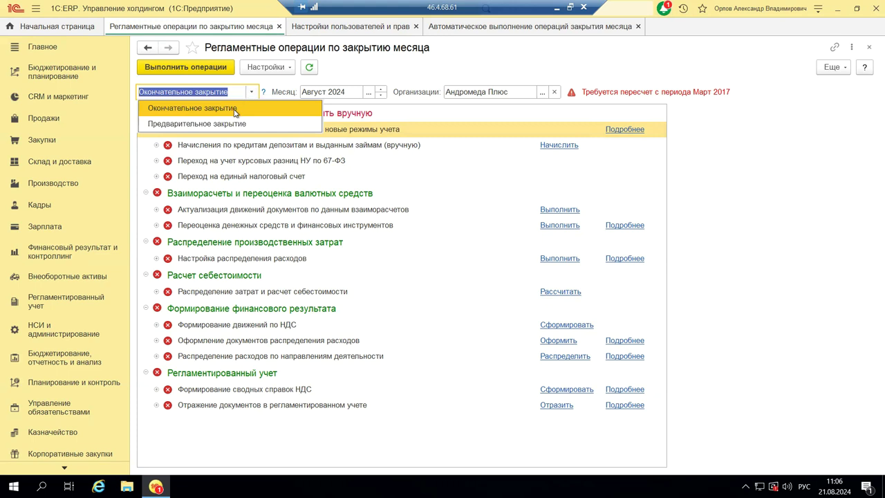
click(216, 124)
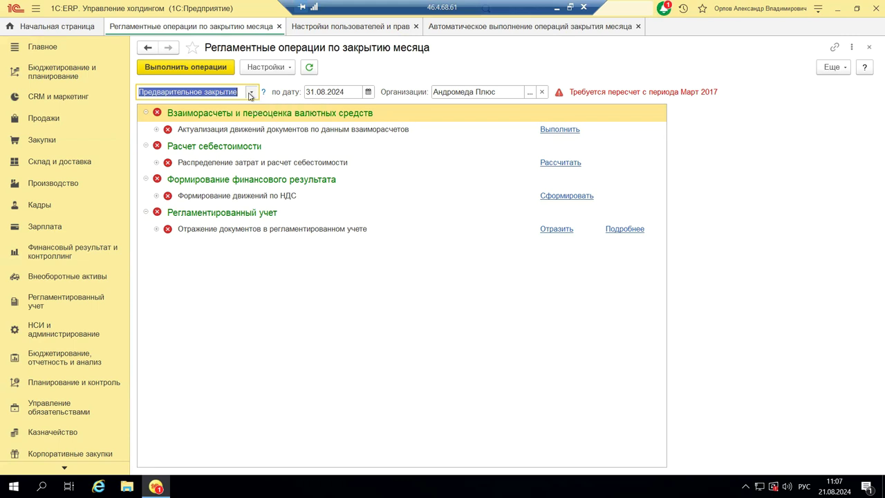
click(251, 92)
click(218, 108)
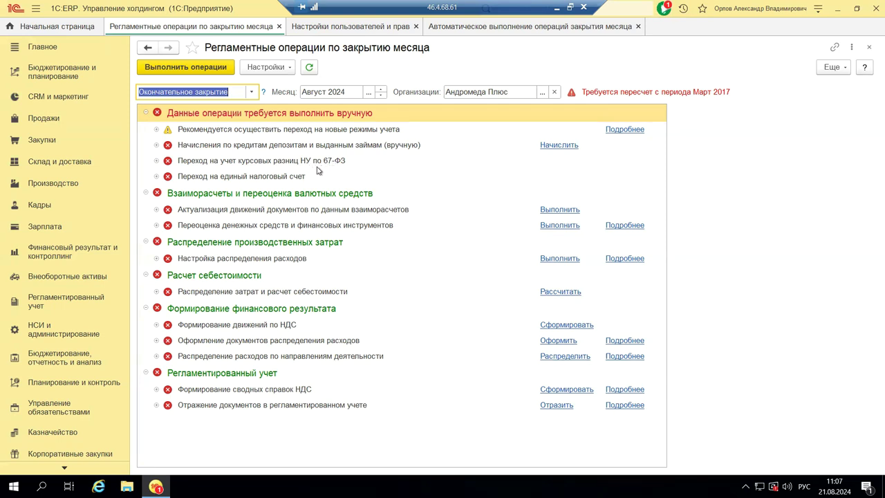
Step: Expand the details of the Переход на учет курсовых разниц НУ по 67-ФЗ operation and view the available closing settings
click(157, 161)
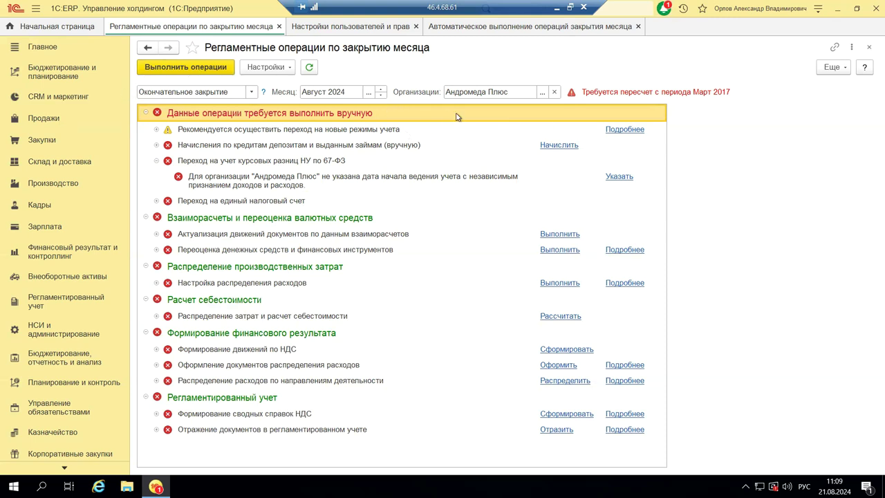
click(264, 69)
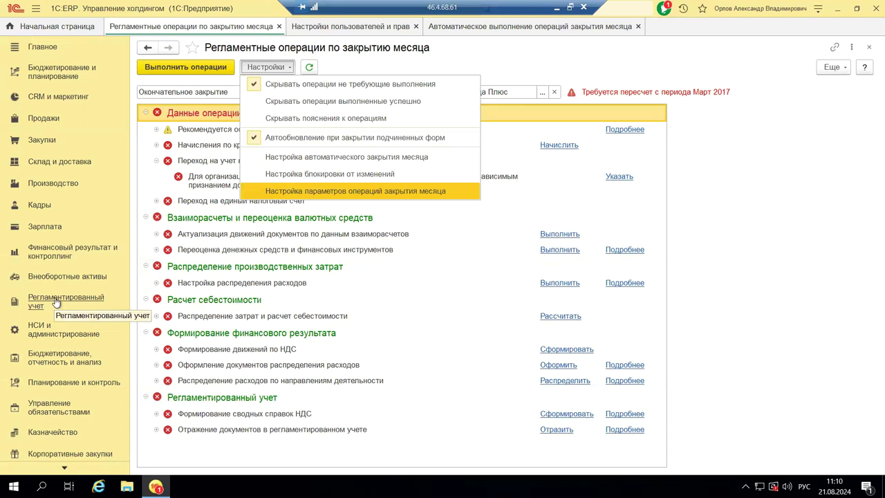
Step: Open the configuration of data change restriction dates (Даты запрета изменения) from the user and rights settings in НСИ и администрирование
click(42, 334)
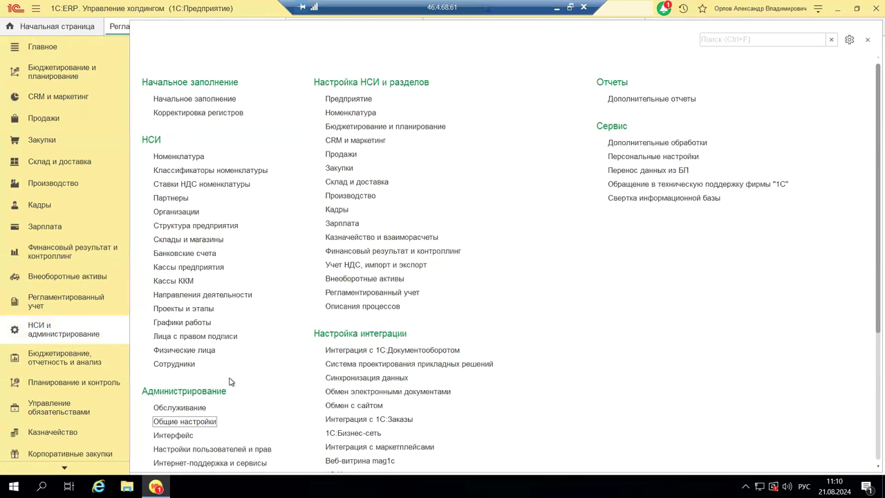
scroll(229, 380, down, 1)
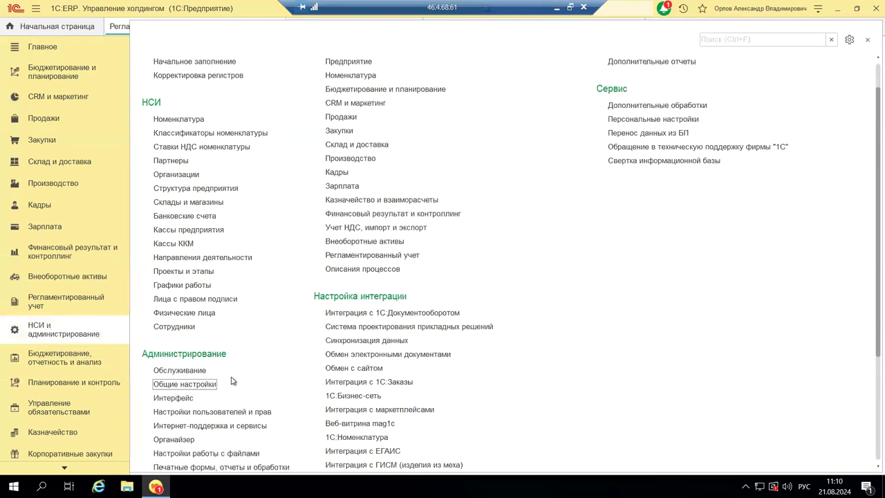
click(219, 415)
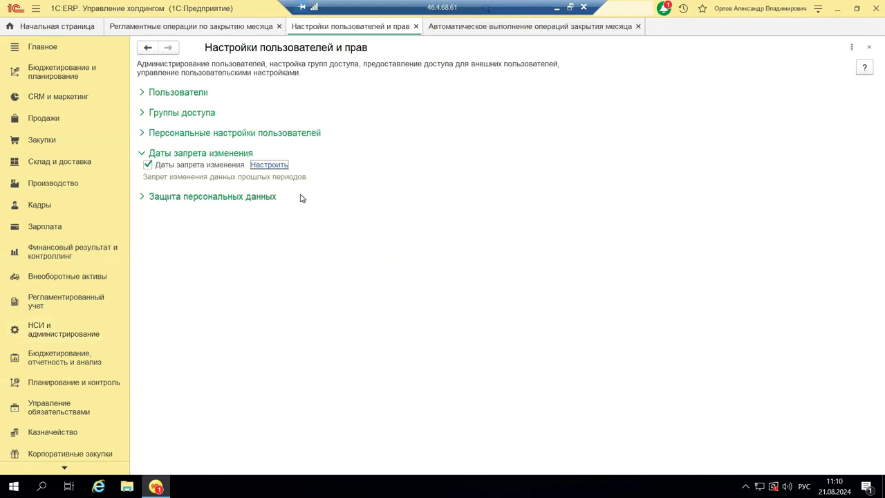
click(147, 161)
click(270, 166)
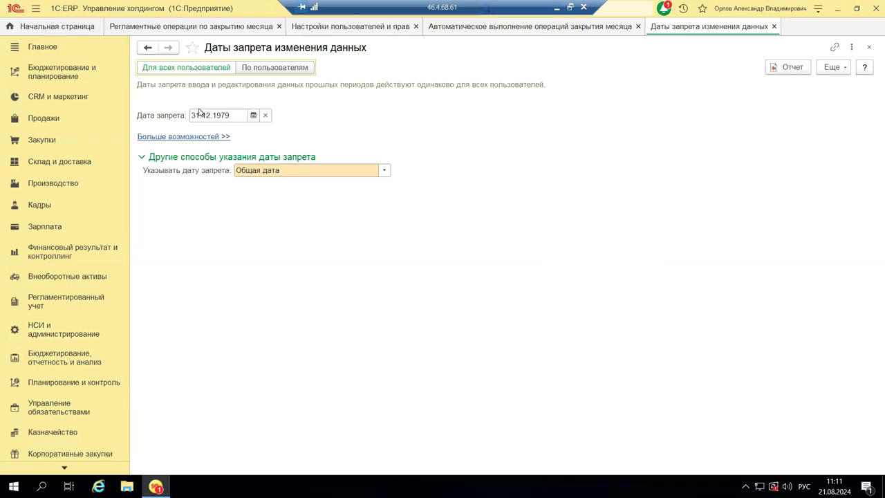
Step: Expand the additional restriction date options and examine the available date types without choosing another one
click(254, 116)
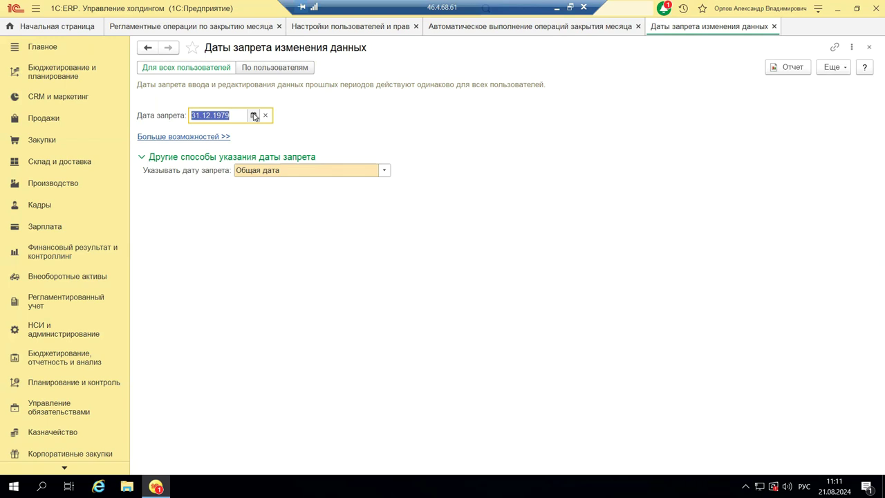
click(210, 138)
click(318, 119)
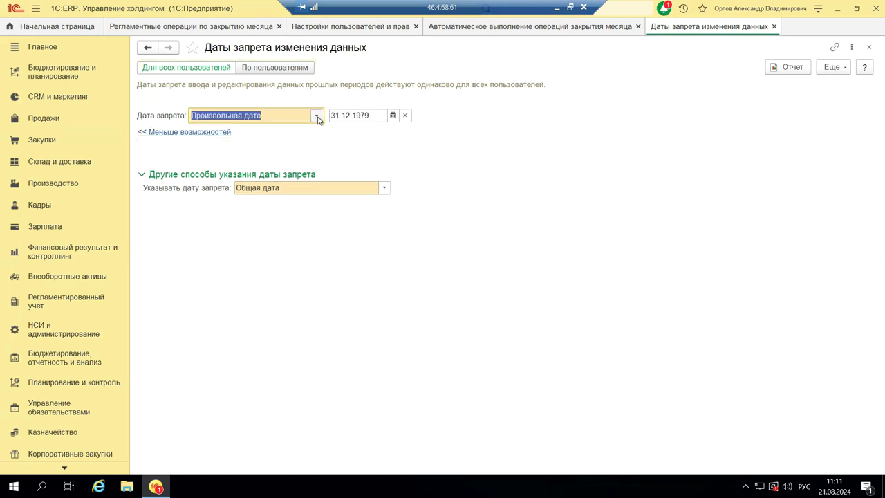
click(317, 116)
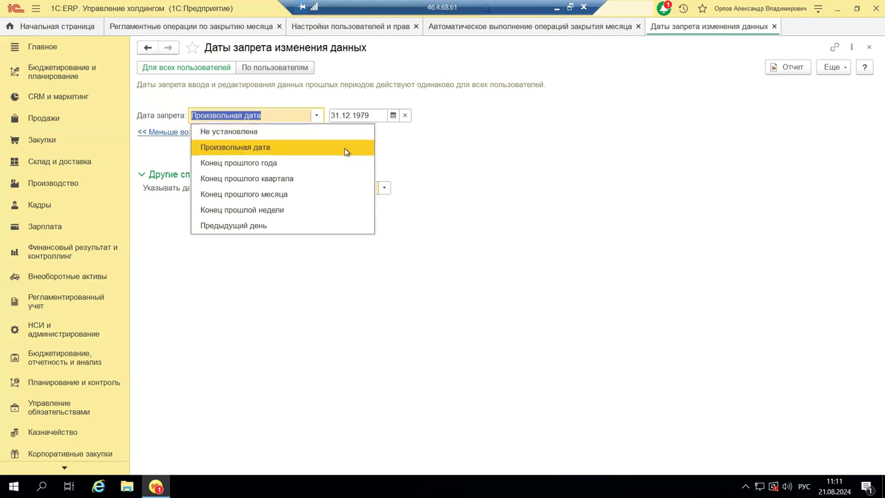
click(606, 150)
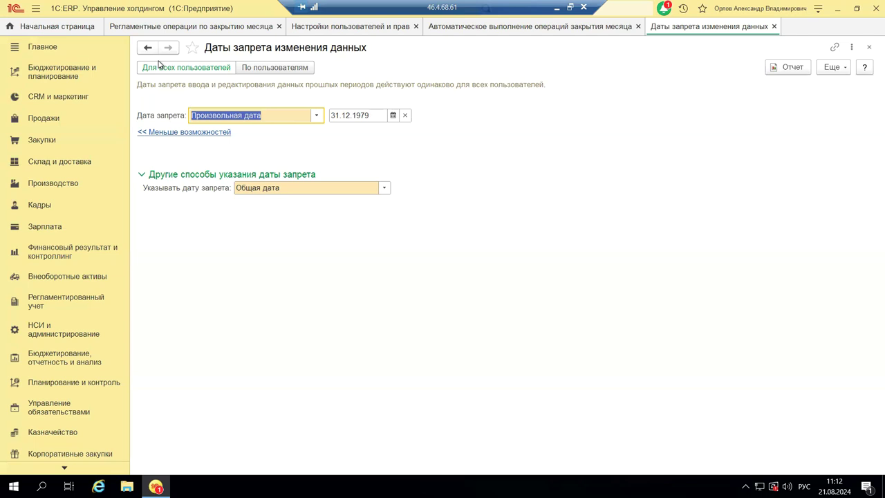
Step: Inspect the per-user restriction date settings, return to the settings for all users, and view the available ways of specifying the date
click(263, 68)
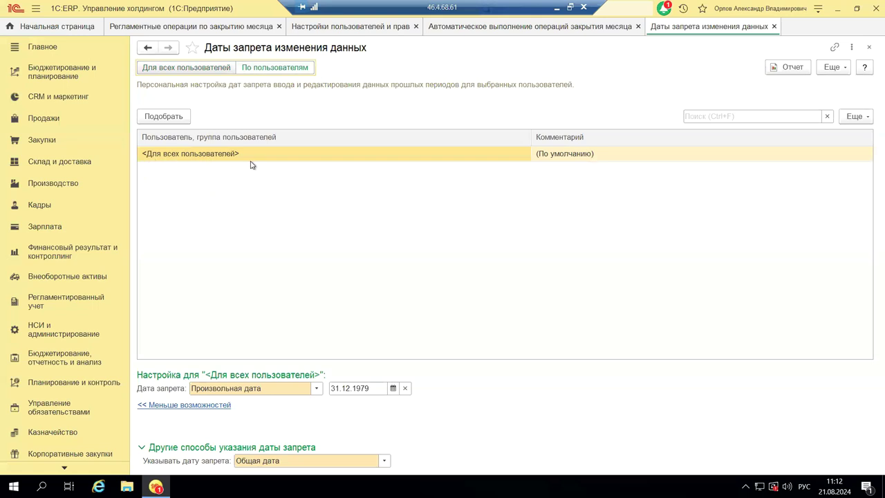
double_click(204, 154)
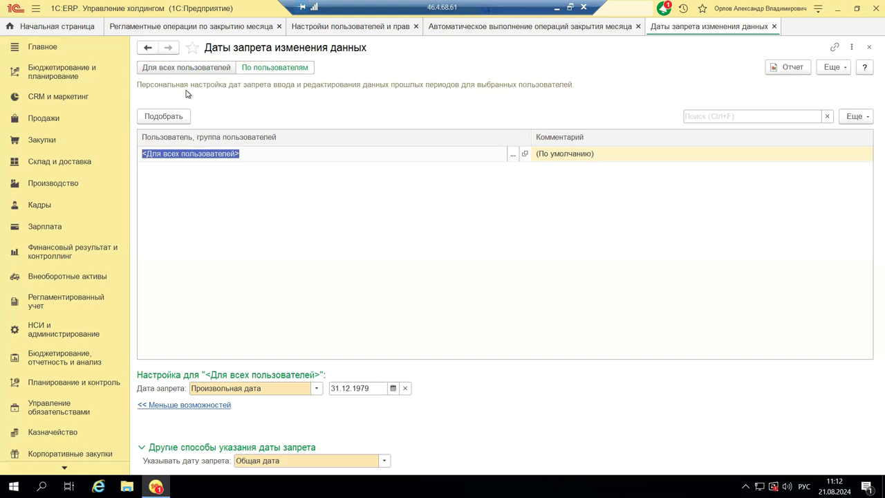
click(410, 169)
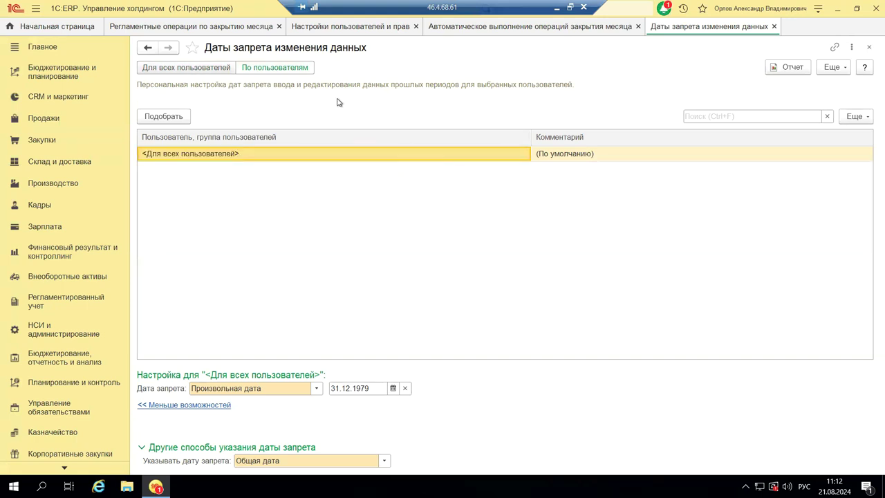
click(193, 72)
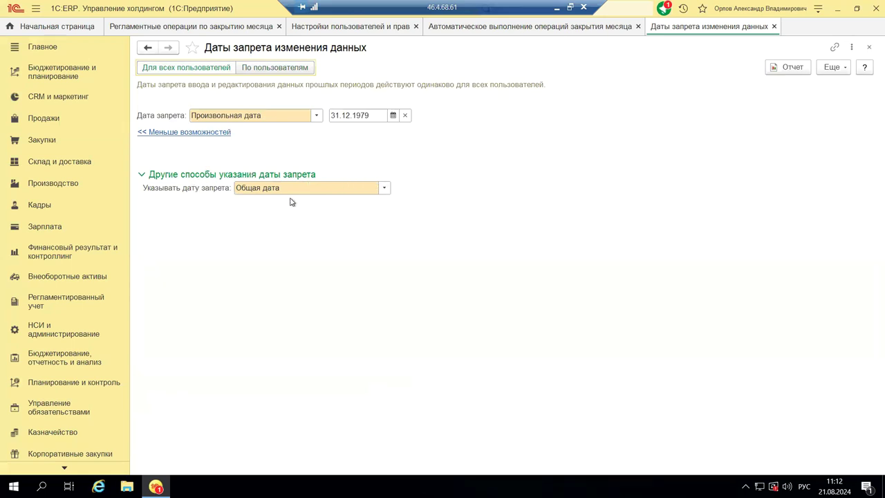
click(384, 188)
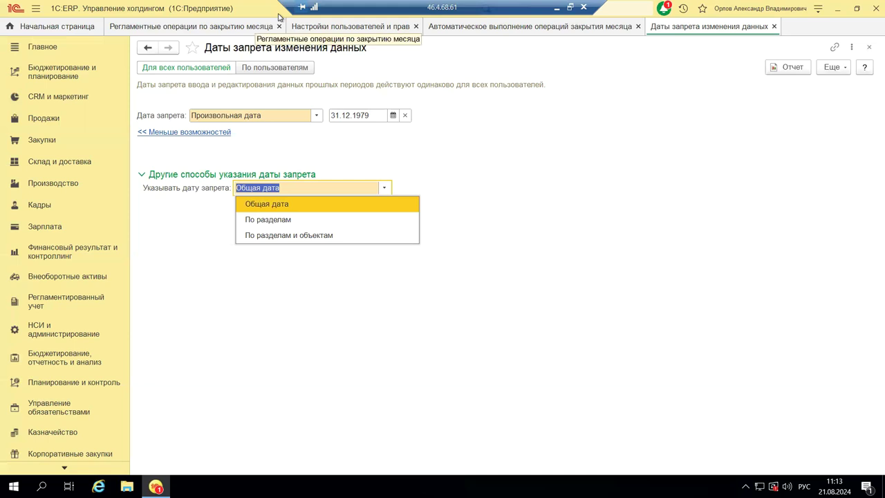
key(Escape)
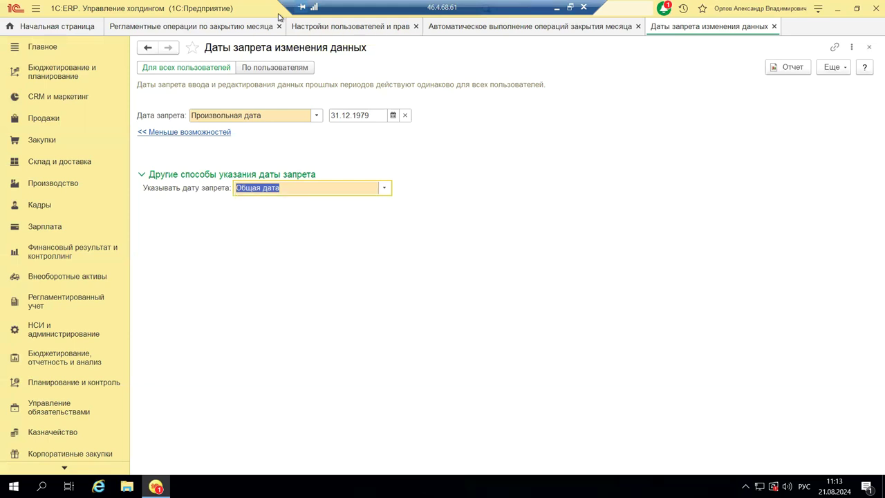
Step: Return to the month-end closing operations, view the change lock settings (Настройка блокировки от изменений) for the organizations, and close them
click(270, 26)
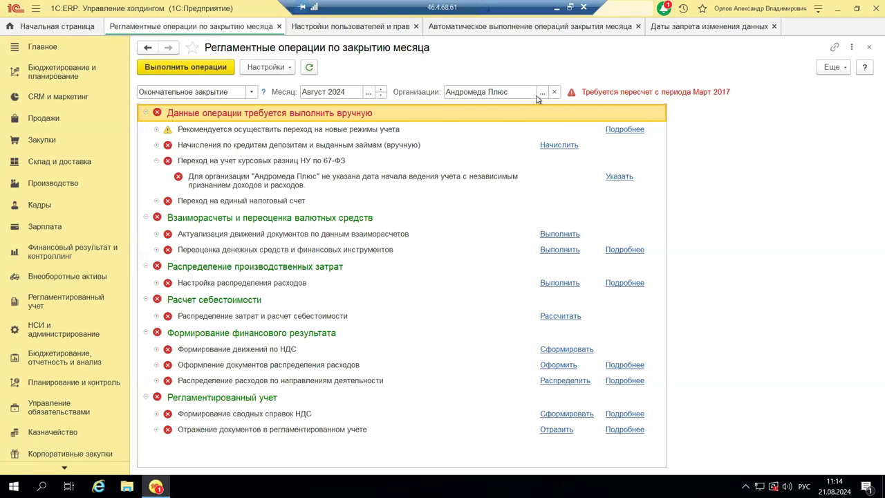
click(268, 68)
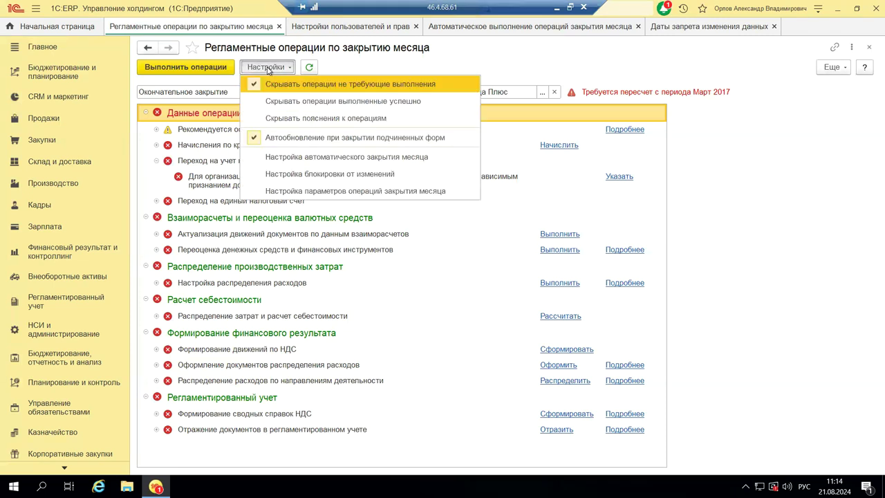
click(313, 179)
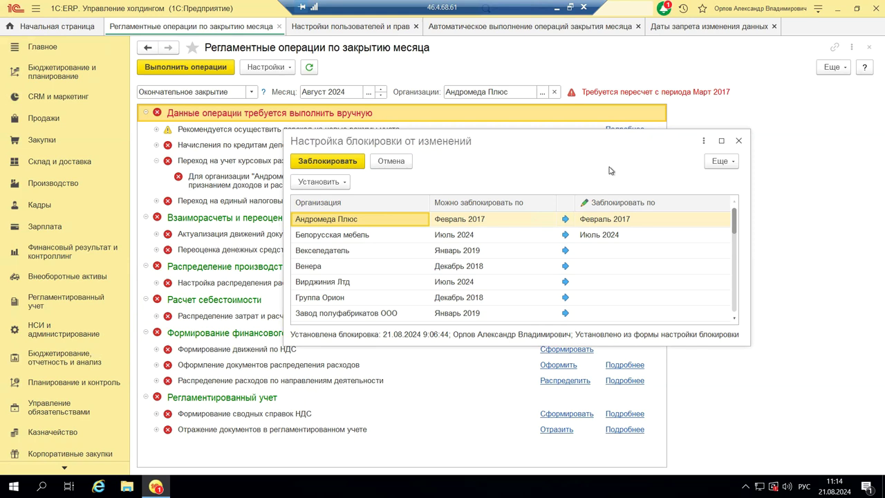
click(739, 140)
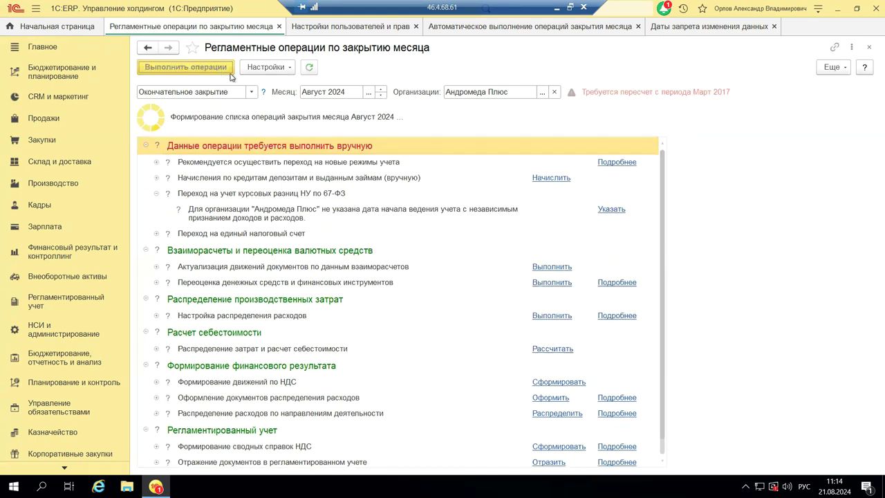
Step: Reopen the change lock settings, maximize the window, and select the Белорусская мебель row to examine its lock
click(261, 69)
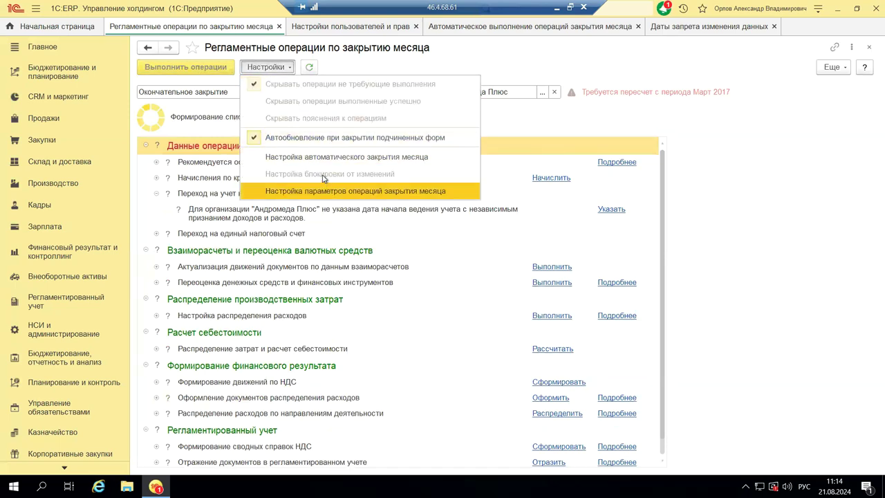
click(275, 68)
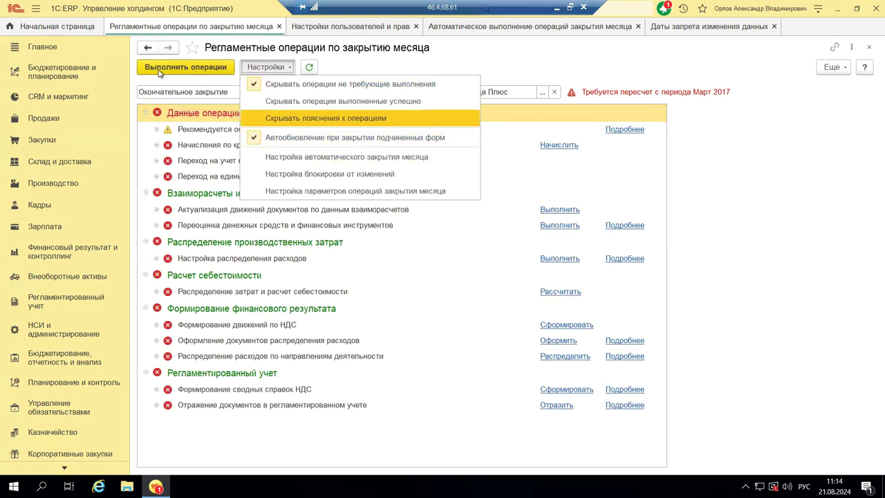
click(311, 175)
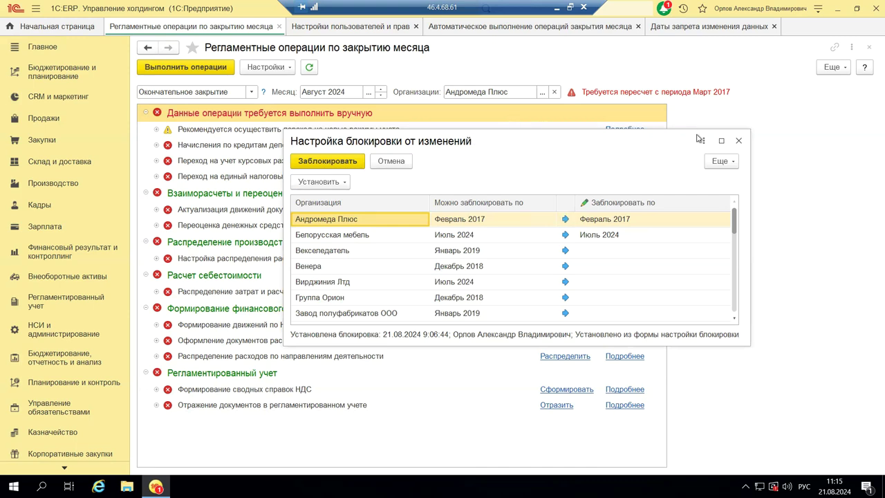
click(723, 141)
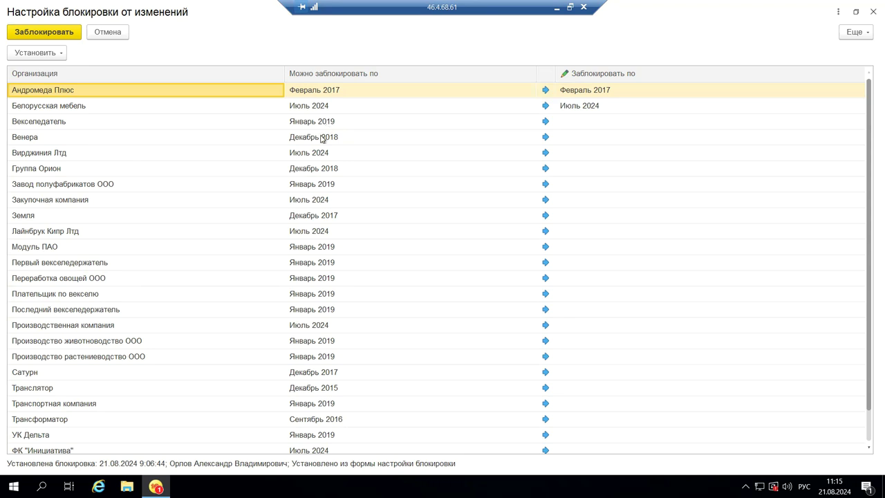
click(354, 111)
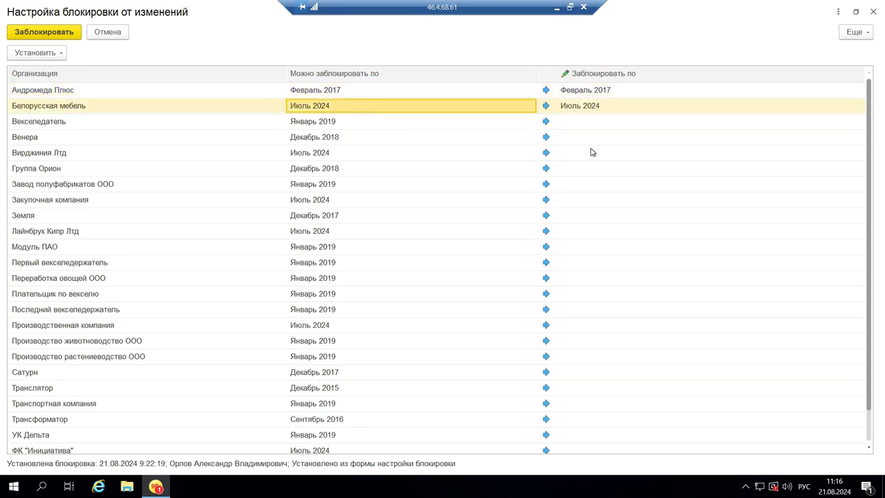
Step: Select the Андромеда Плюс row to examine its lock, and close the change lock settings
click(320, 91)
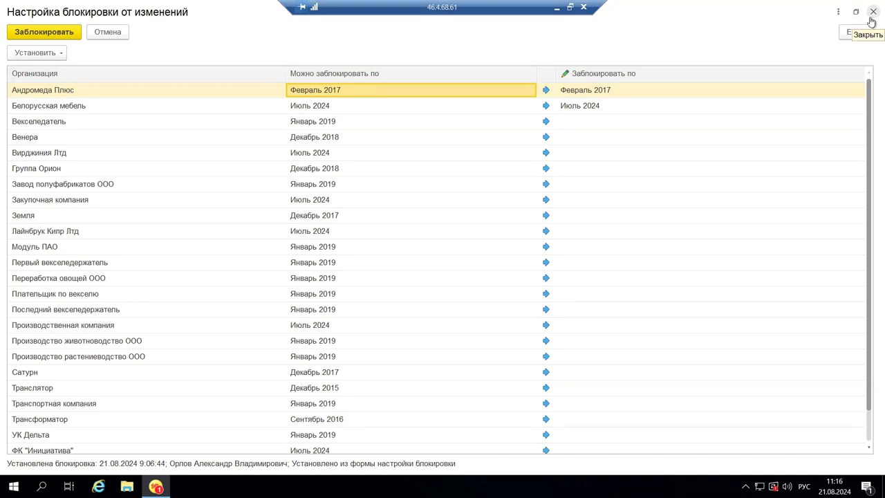
click(872, 11)
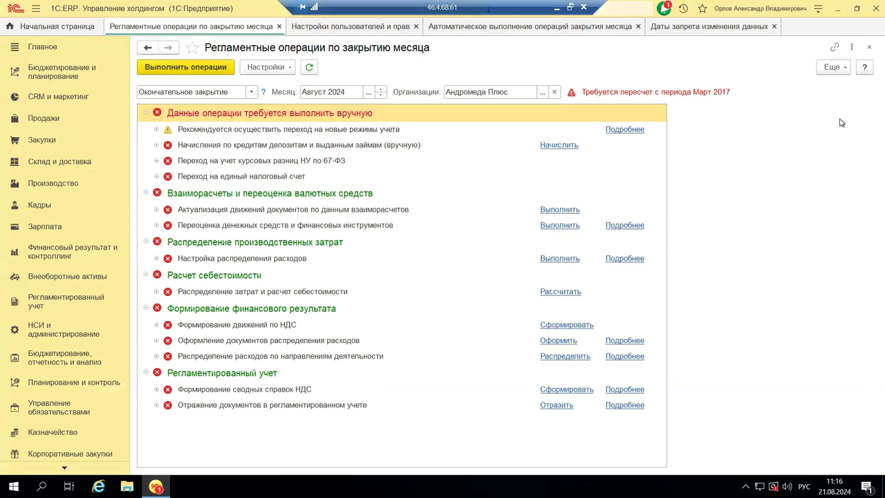
Step: Review the settings commands available for the month-end closing operations without changing any option
click(831, 69)
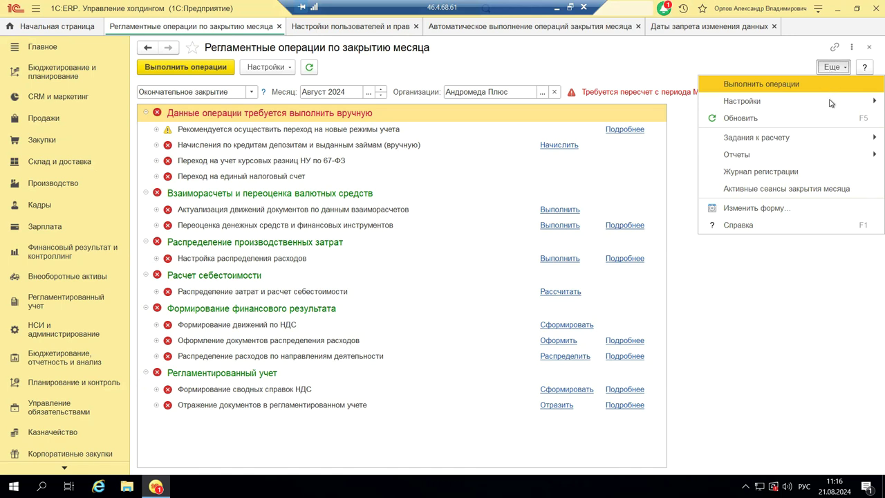
mouse_move(833, 107)
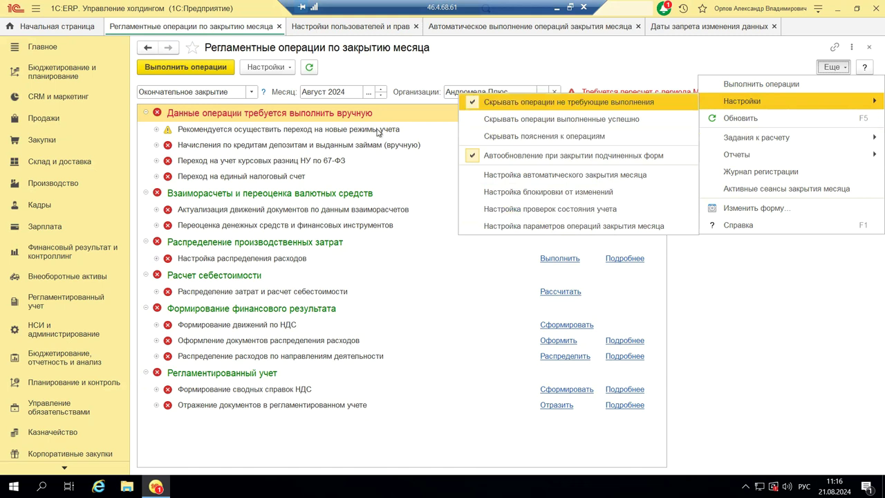
click(434, 81)
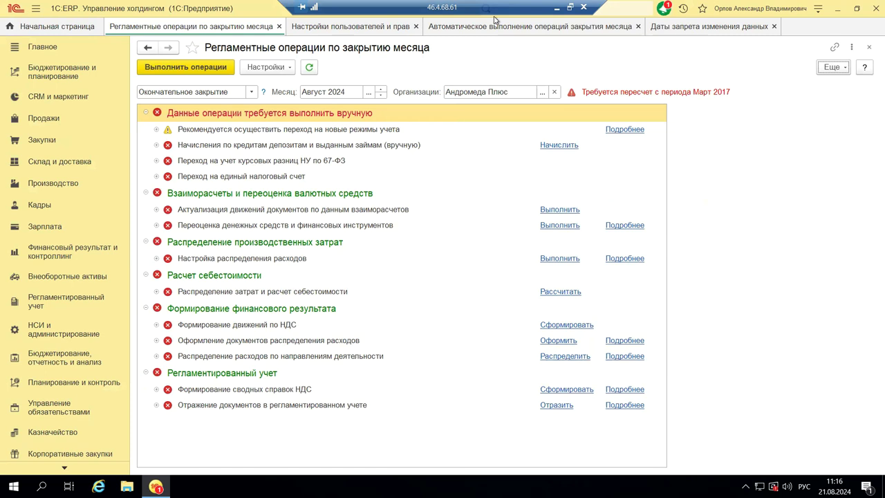
click(263, 69)
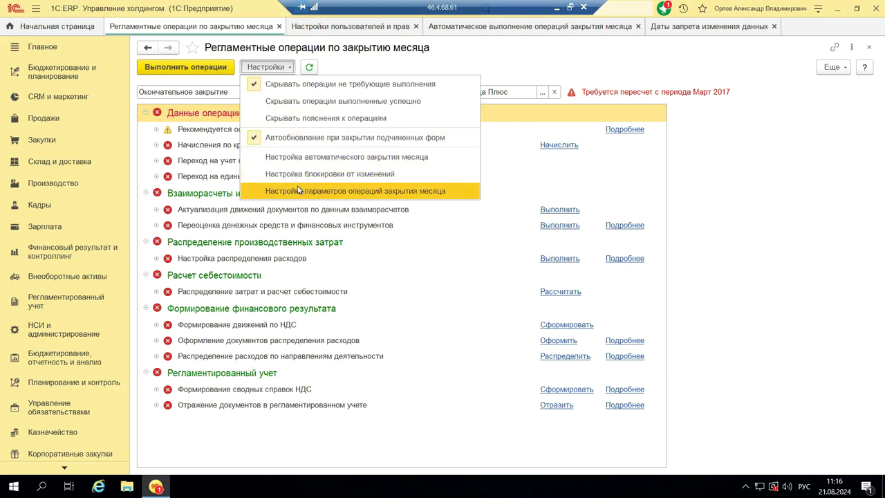
Step: Open the month-end closing tasks (Задания к закрытию месяца) and look through the list of records
click(835, 69)
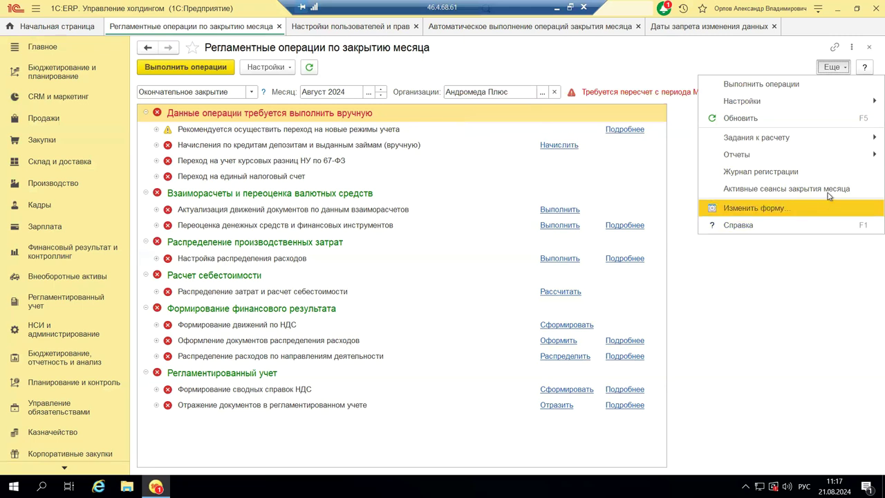
mouse_move(793, 154)
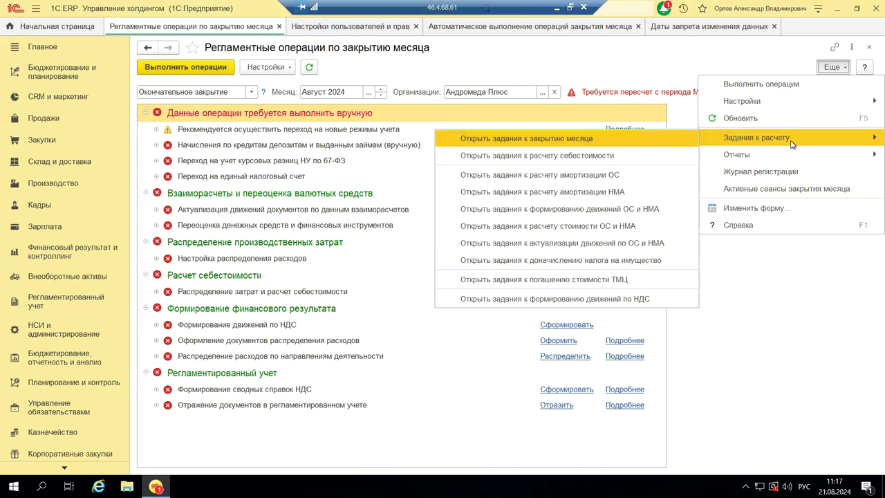
click(520, 139)
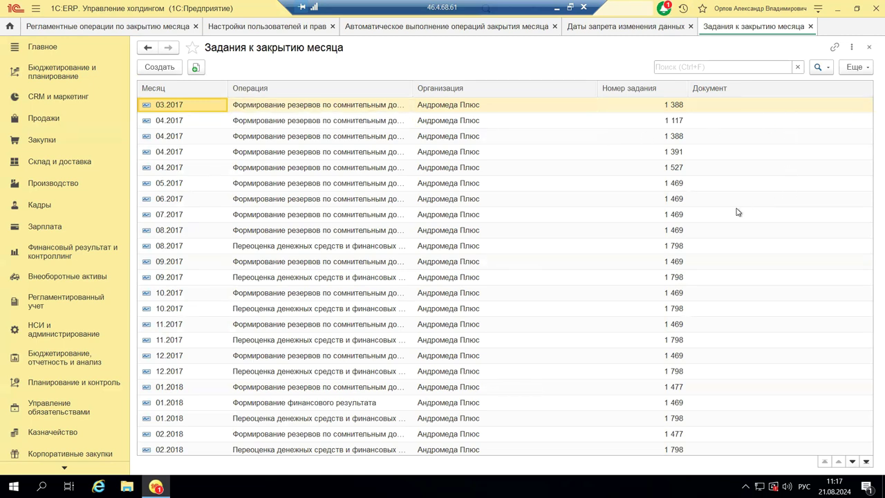
scroll(743, 211, down, 6)
scroll(714, 225, down, 8)
scroll(715, 225, up, 12)
Step: Delete the 03.2017 task record for Андромеда Плюс and close the month-end closing task list
right_click(291, 110)
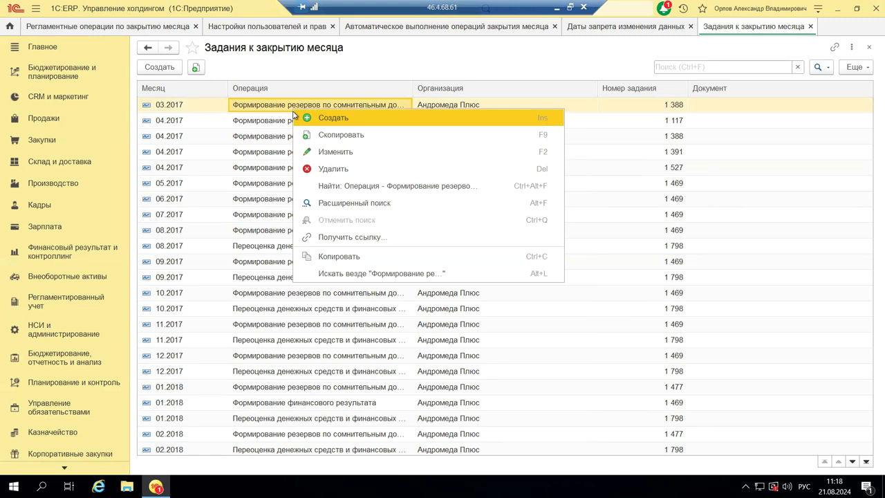
click(312, 169)
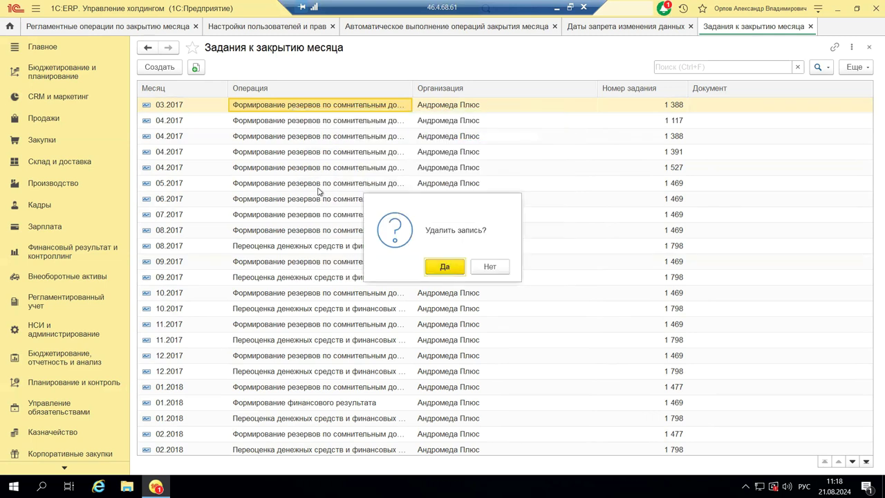
click(443, 268)
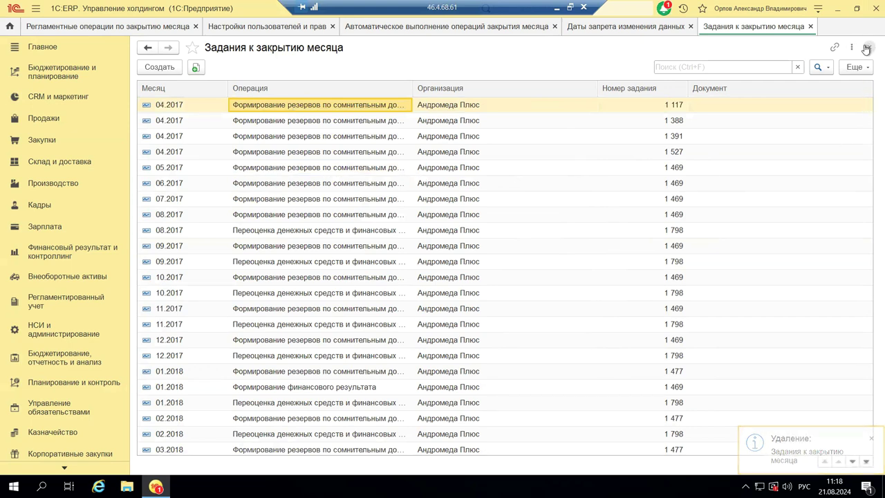
click(867, 47)
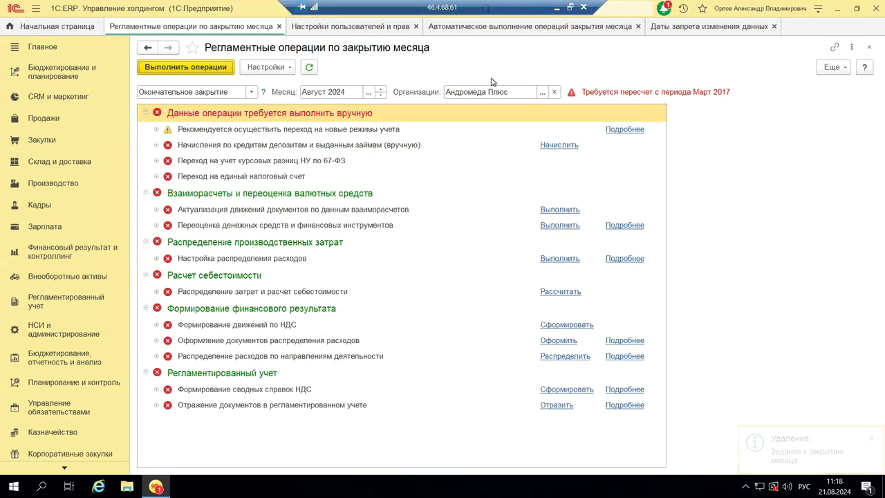
Step: Turn off the option Скрывать операции не требующие выполнения so that operations not requiring execution are listed
click(265, 66)
click(284, 83)
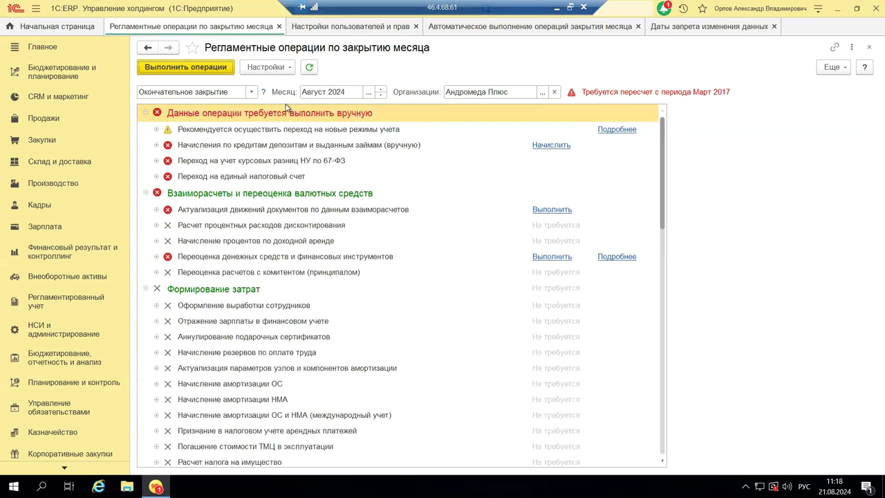
Step: Open the change lock settings and lock Лайнбрук Кипр Лтд against changes through Июль 2024
click(271, 67)
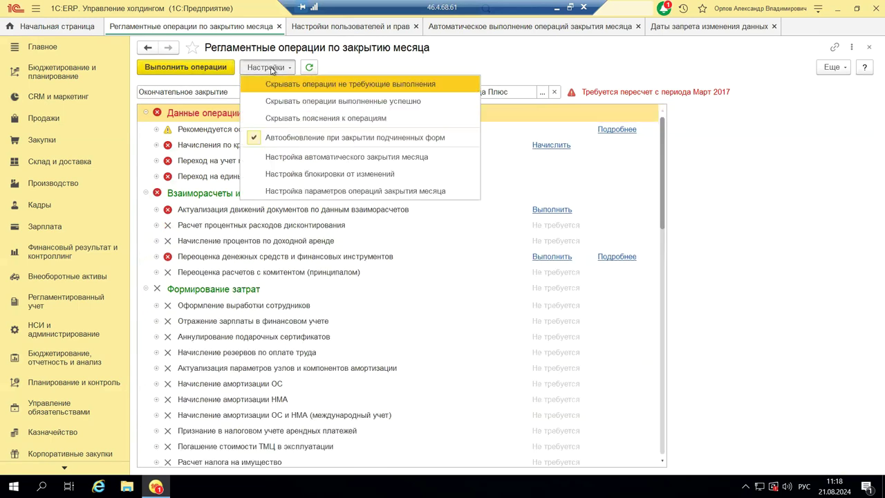
click(342, 174)
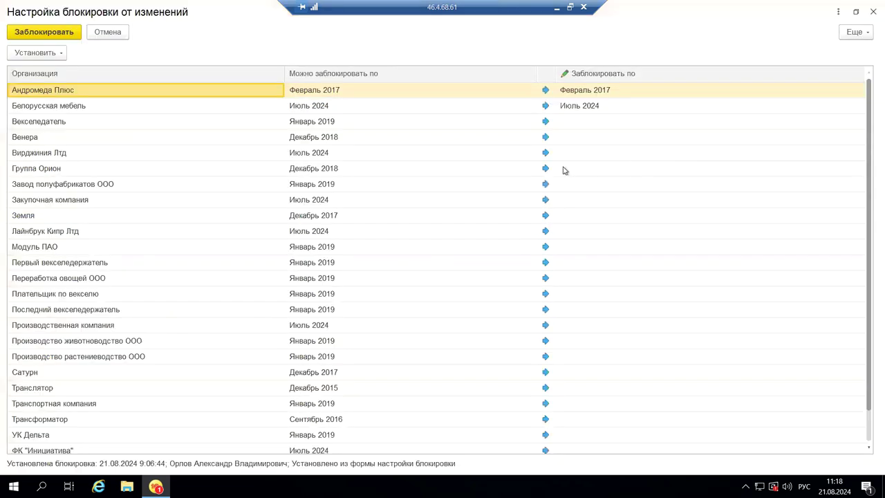
click(719, 141)
click(315, 107)
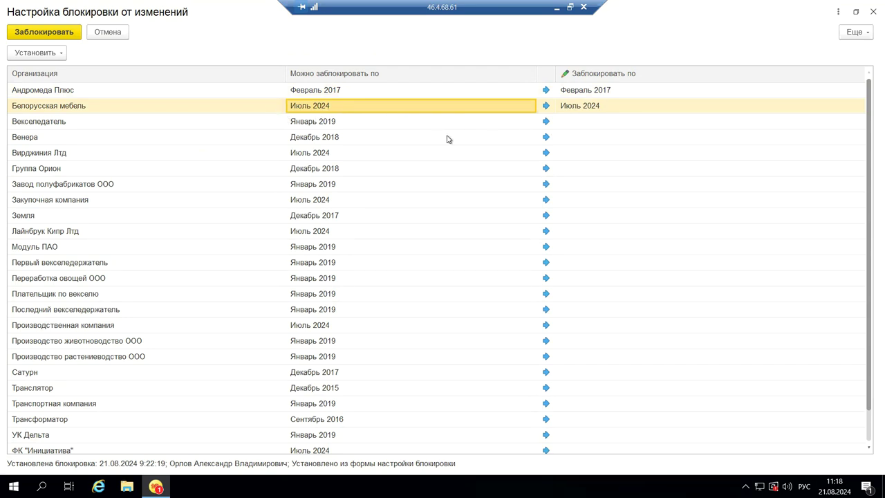
click(299, 234)
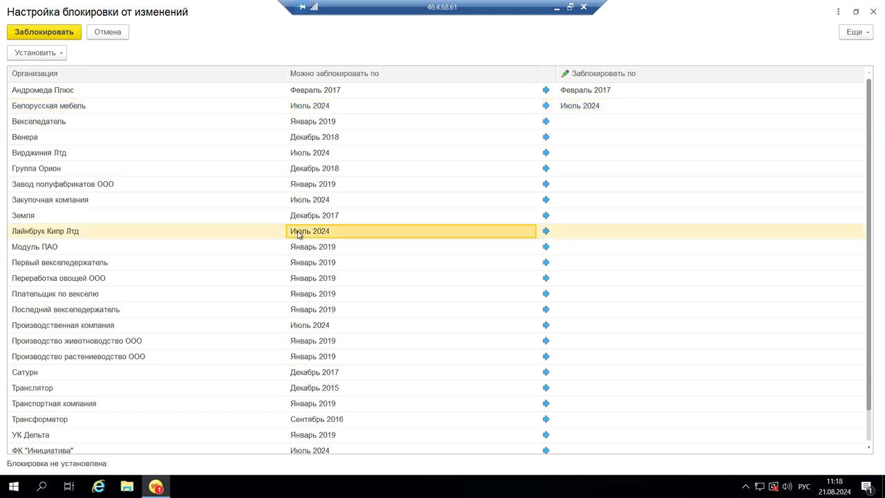
click(547, 235)
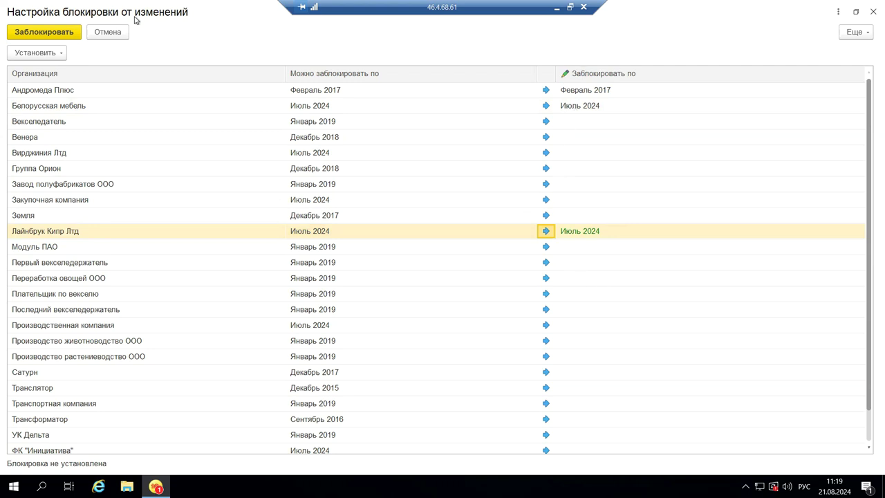
click(41, 33)
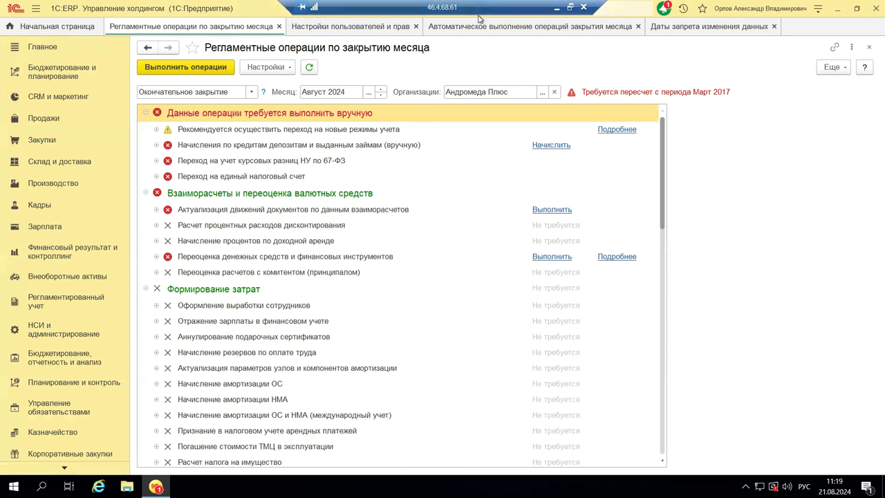
Step: Reopen the change lock settings in a maximized window, check the Лайнбрук Кипр Лтд lock details, and close the settings
click(270, 68)
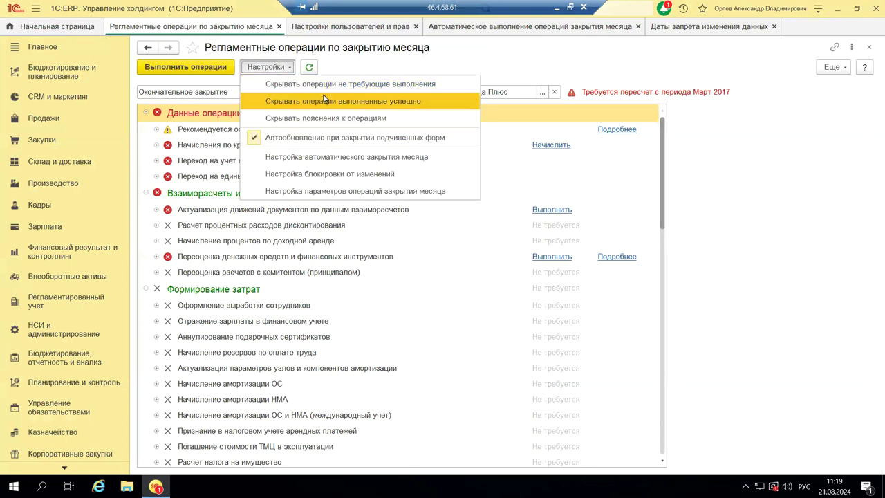
click(329, 174)
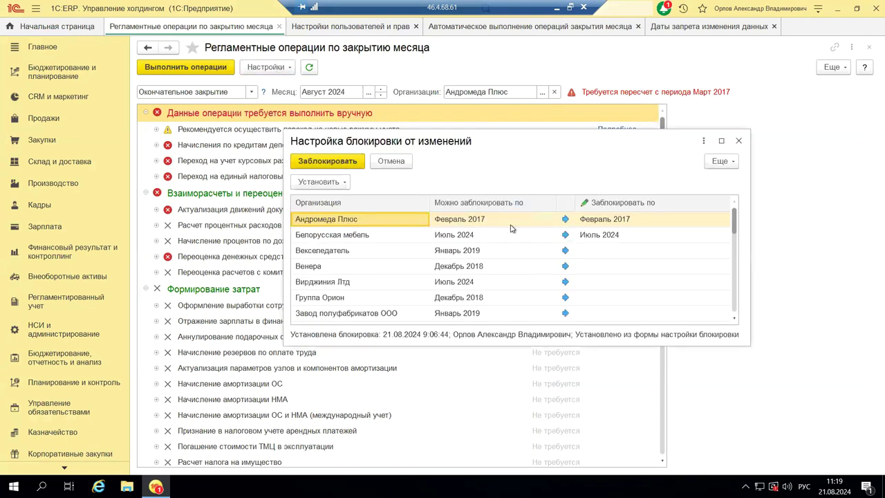
click(721, 141)
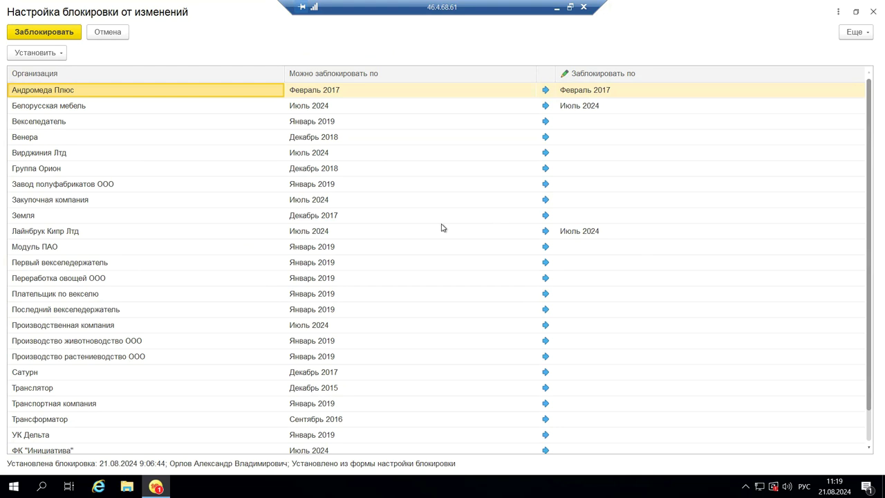
click(865, 32)
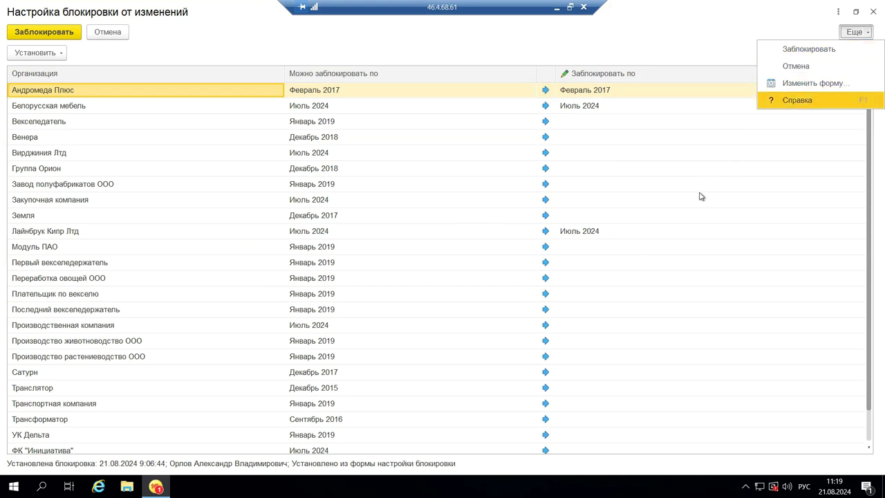
click(647, 217)
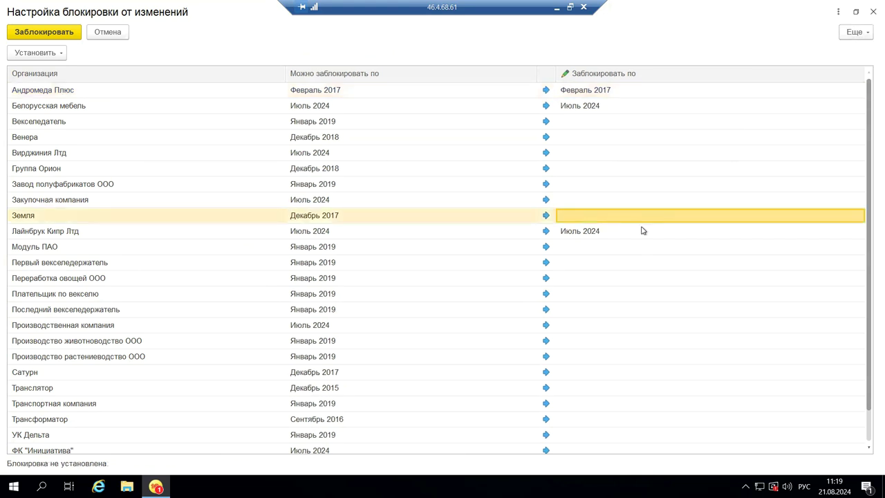
click(635, 238)
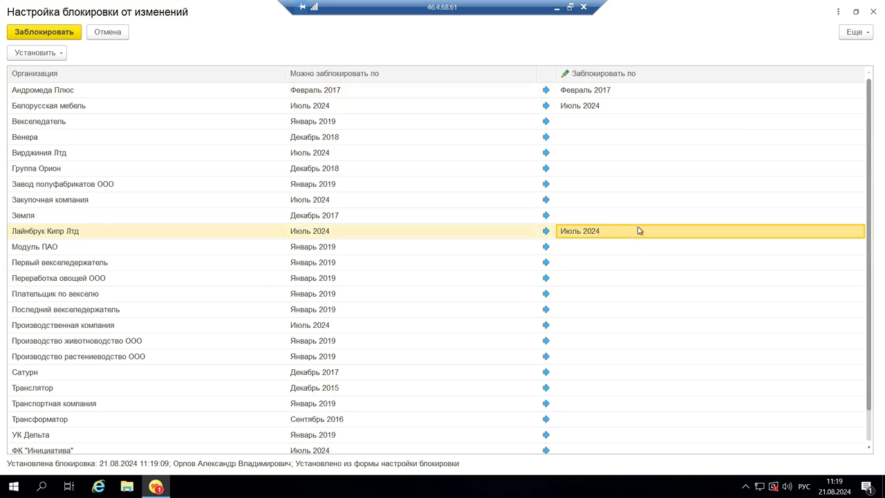
click(871, 12)
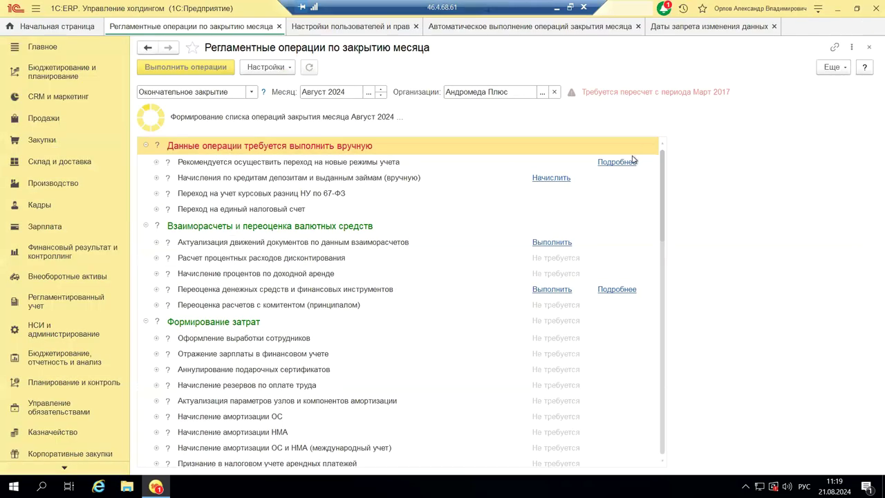
Step: Open the Периоды заданий к расчету report, examine the first task periods by register and operation, and close it
click(824, 69)
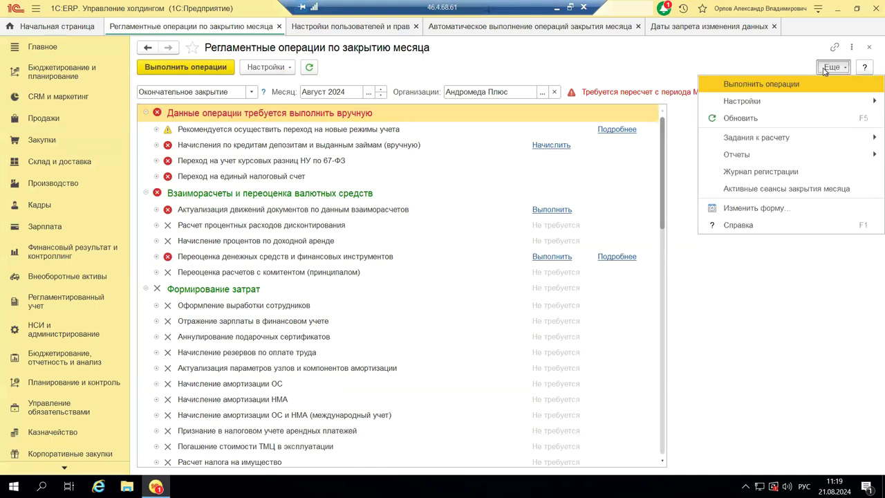
mouse_move(781, 157)
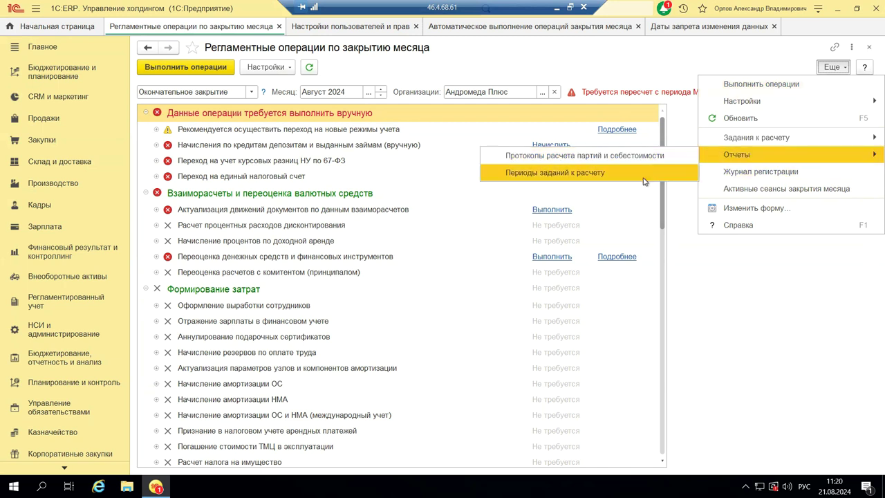
click(581, 174)
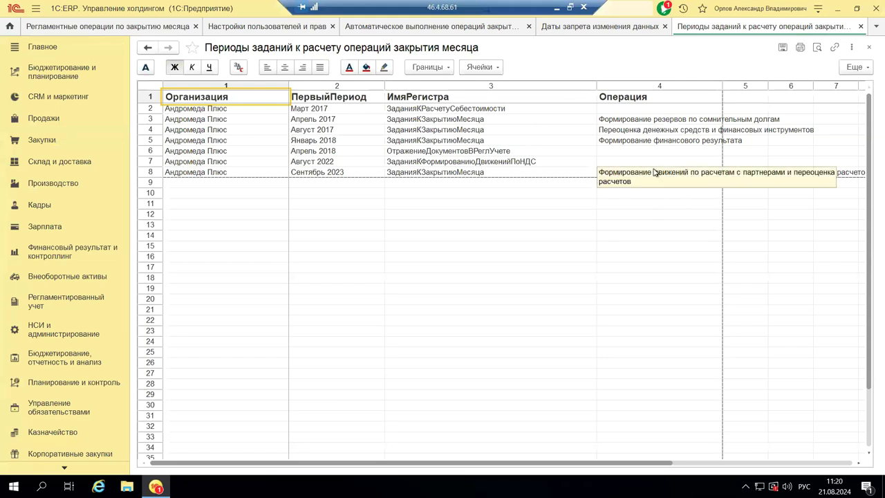
click(870, 51)
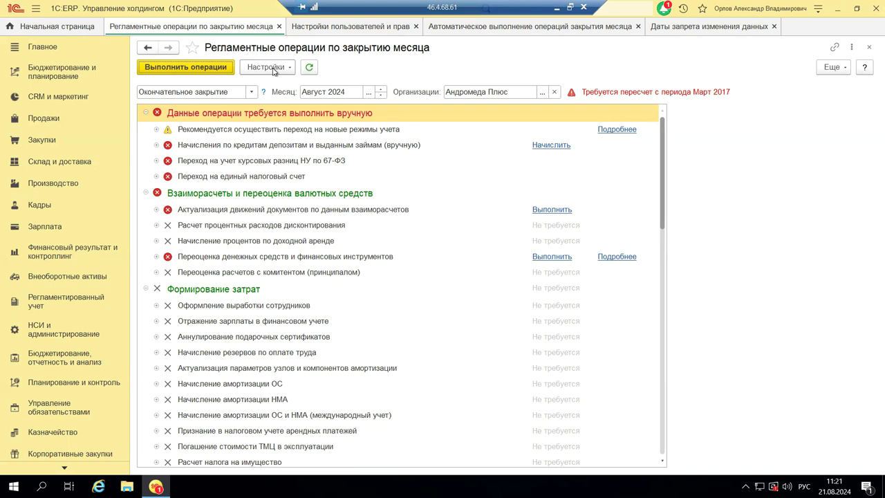
Step: Minimize the remote session, switch to the PowerPoint presentation, and show slide 6 on the closing operation parameters
click(558, 8)
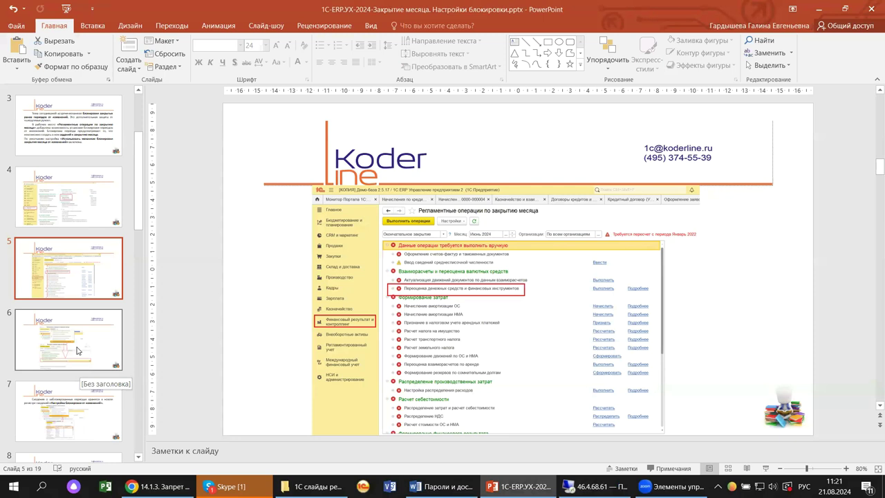
click(33, 345)
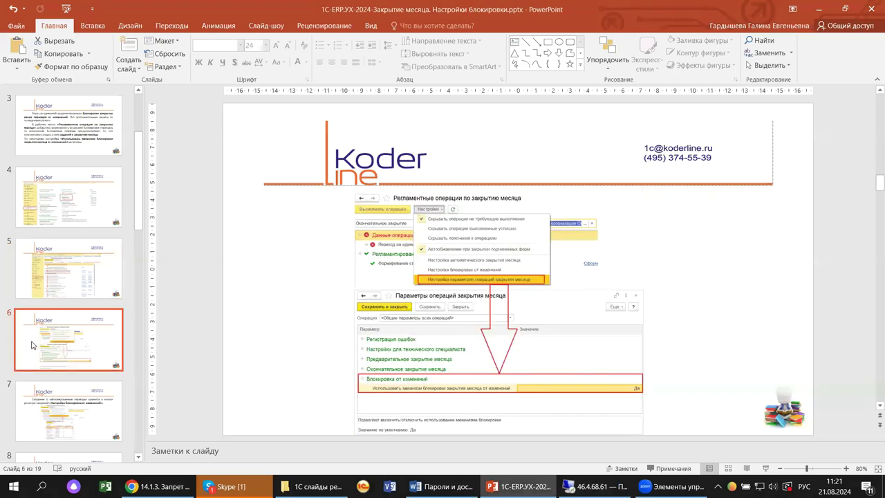
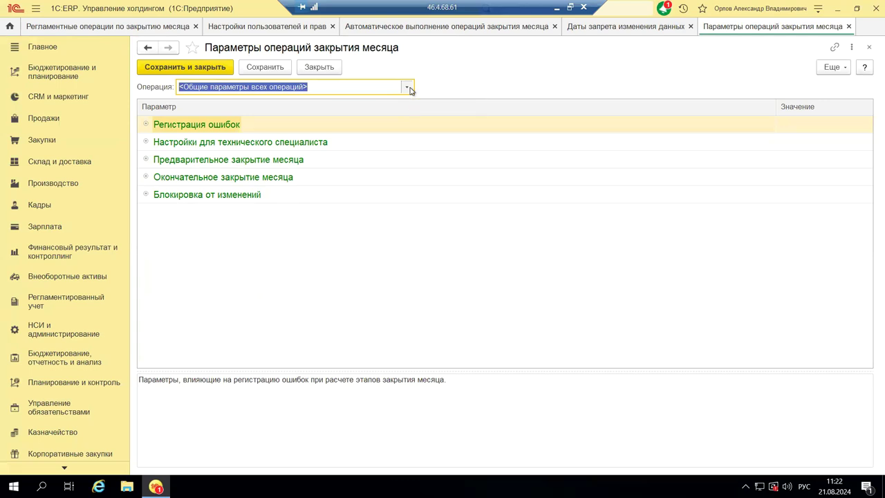
Step: Review the list of closing operations and the common parameters under Регистрация ошибок and Предварительное закрытие месяца
click(408, 88)
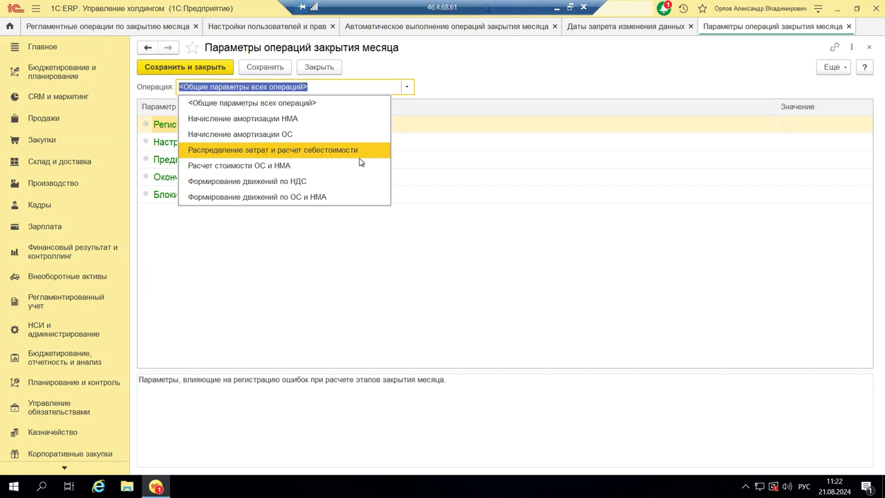
click(251, 210)
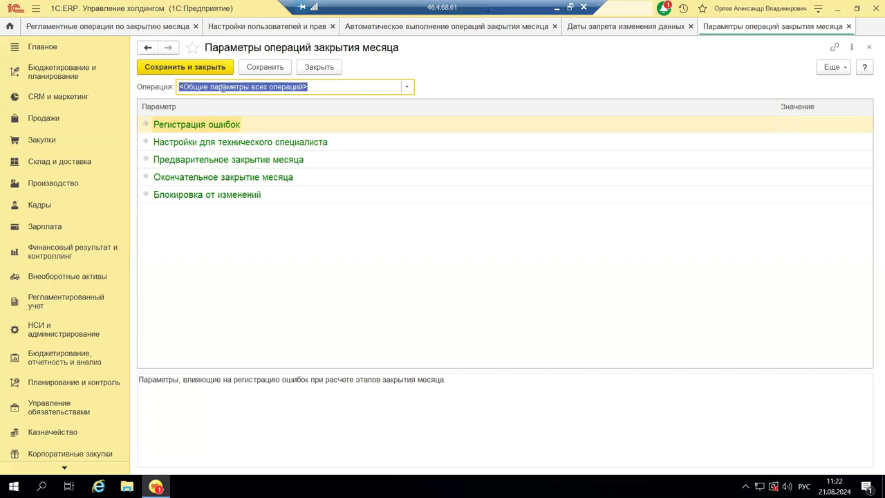
click(146, 125)
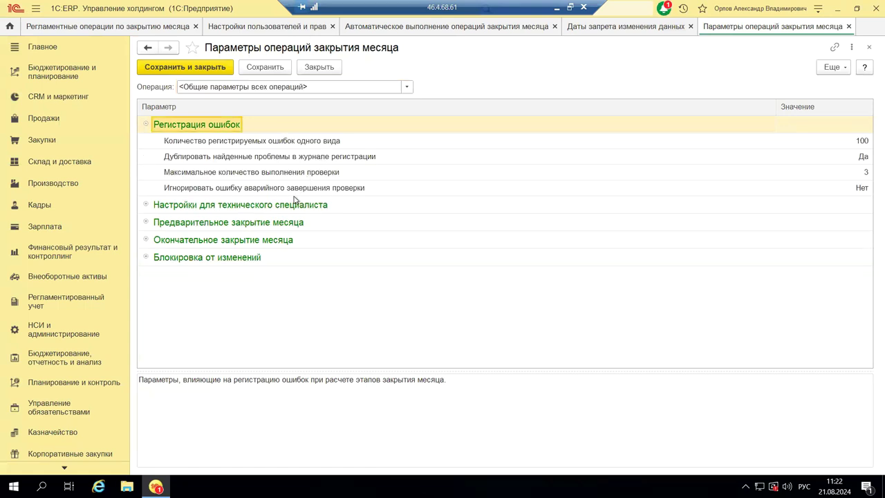
click(145, 125)
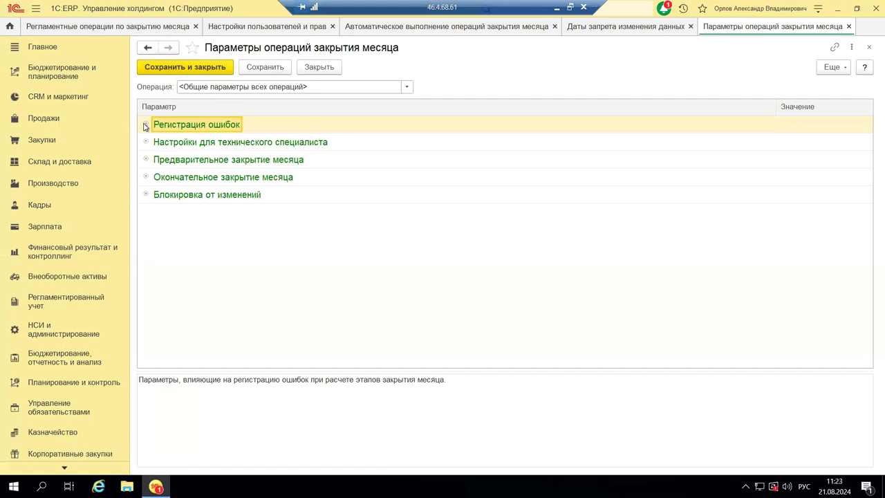
click(145, 159)
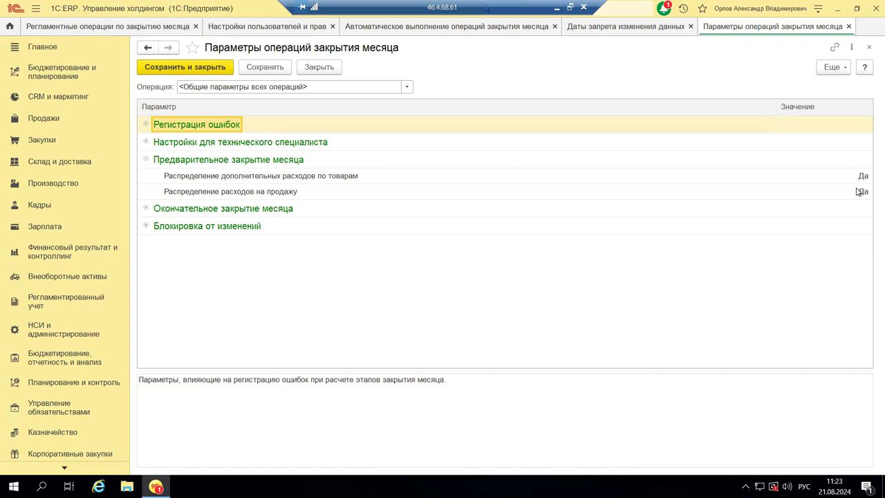
click(146, 160)
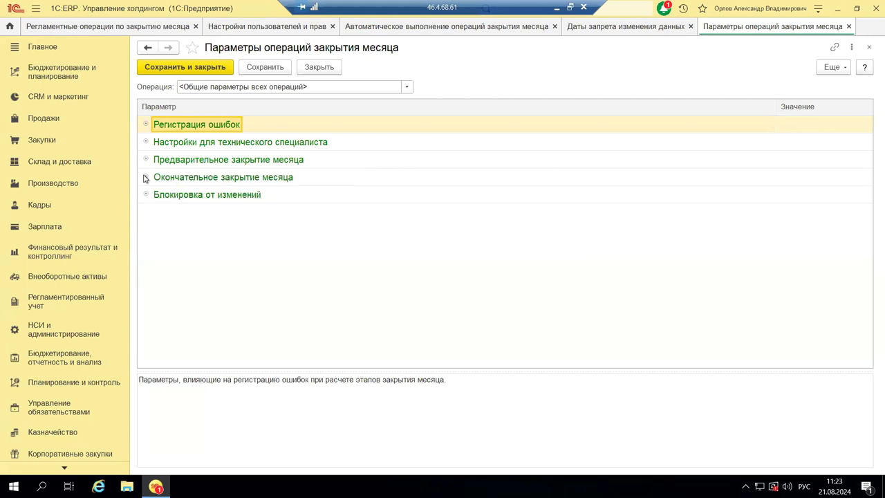
Step: Check the Окончательное закрытие месяца parameters and the value choices for separating cost deviations between the final and preliminary calculations
click(145, 178)
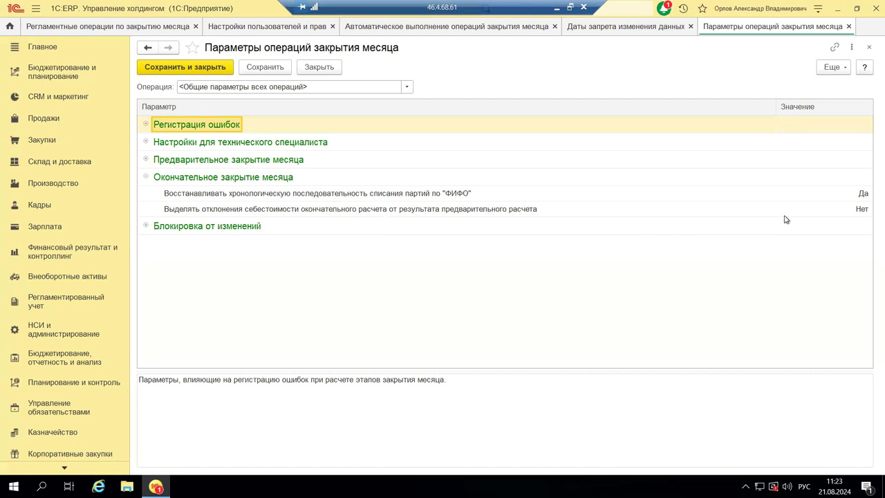
click(861, 211)
click(862, 211)
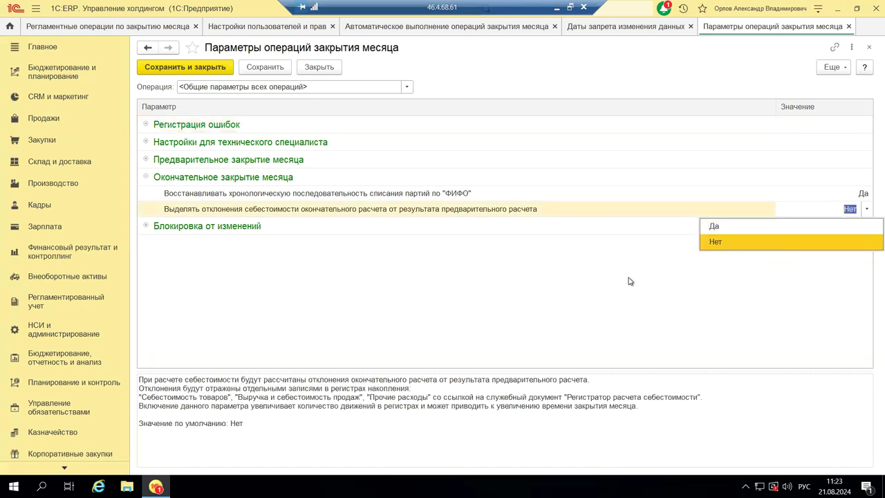
key(Escape)
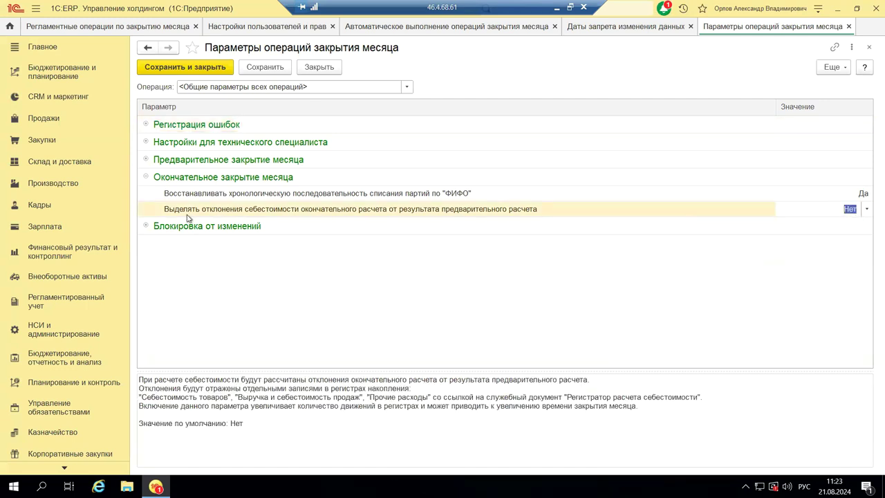
click(146, 178)
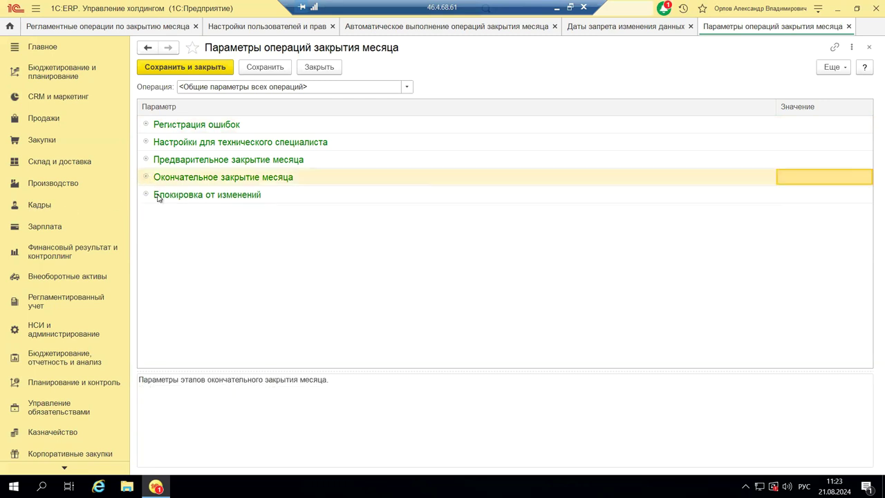
Step: Try setting use of the month-closing lock mechanism under Блокировка от изменений to Нет, and restore it to Да
click(146, 196)
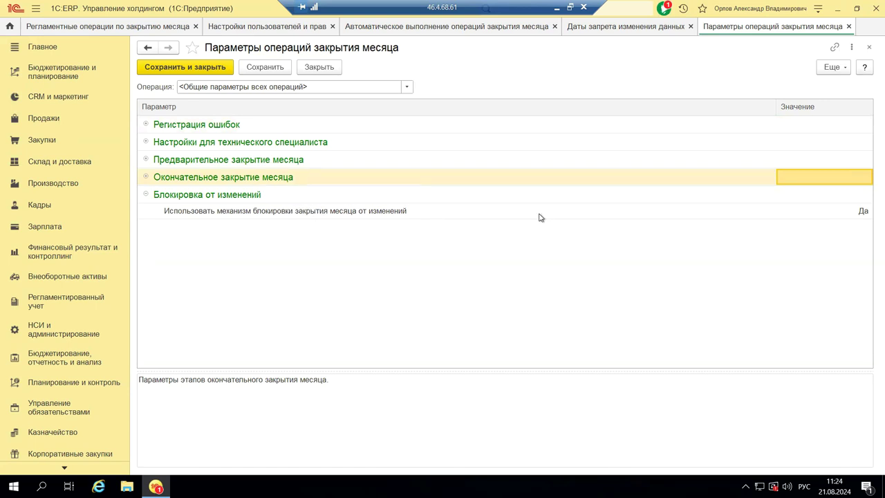
click(861, 215)
click(788, 243)
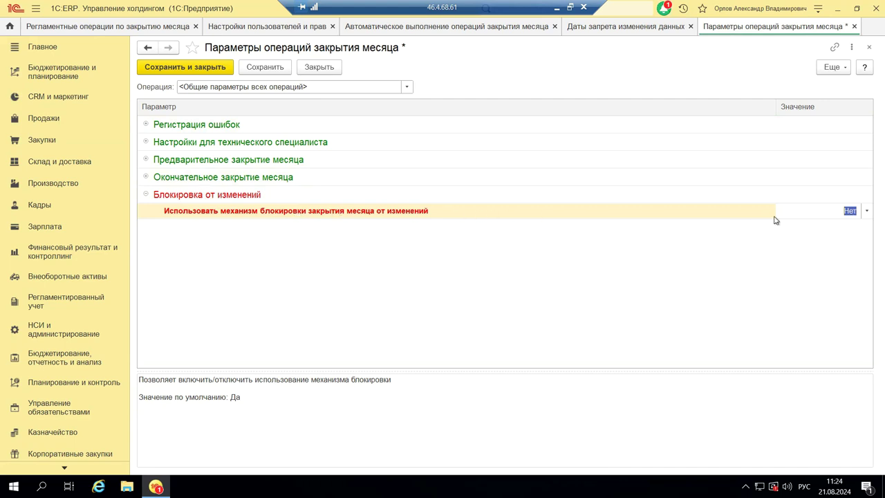
click(867, 213)
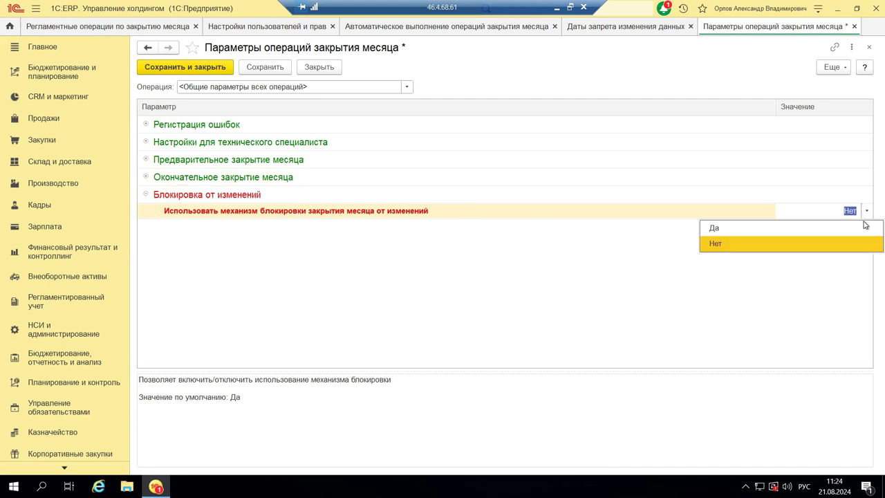
click(802, 229)
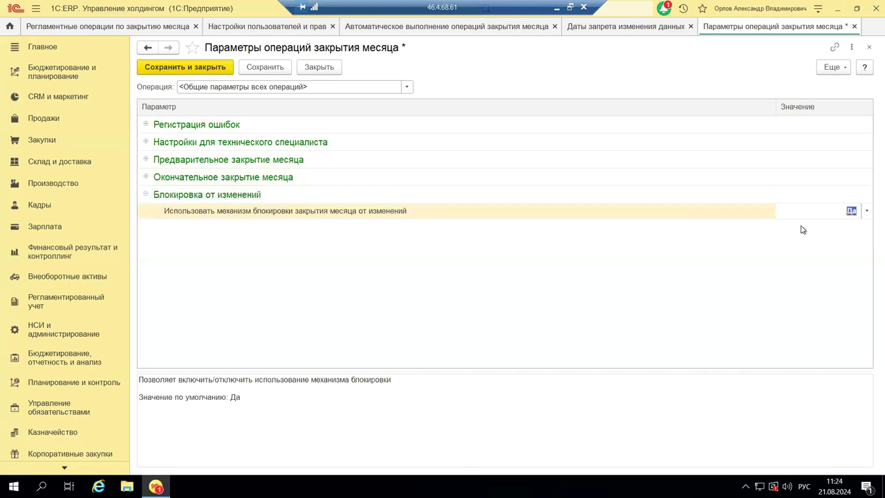
Step: Collapse the Блокировка от изменений group, then save and close the closing operation parameters
click(146, 195)
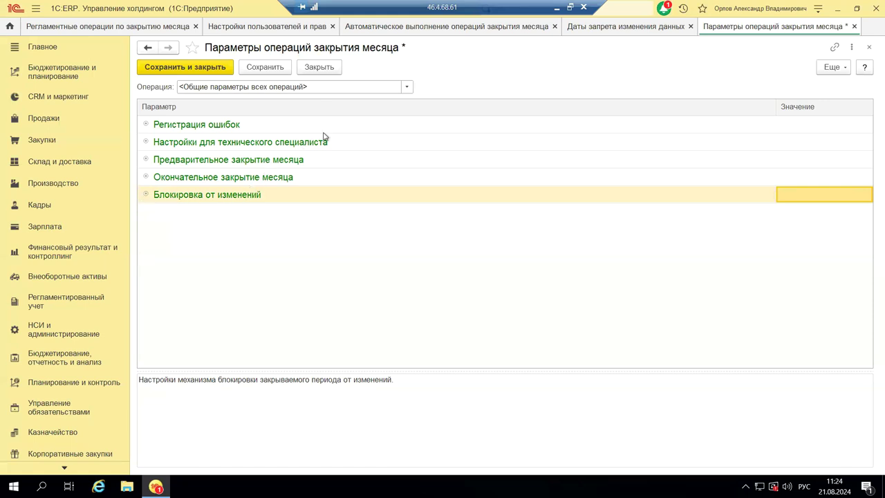
click(833, 68)
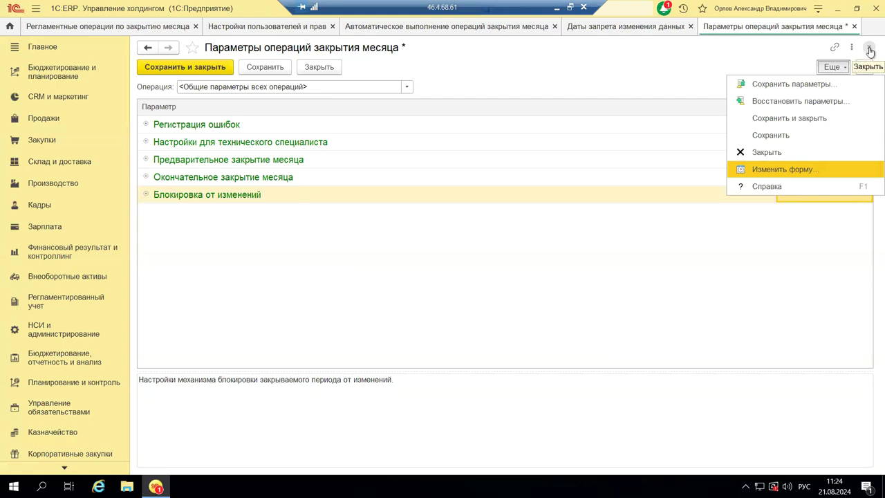
click(148, 69)
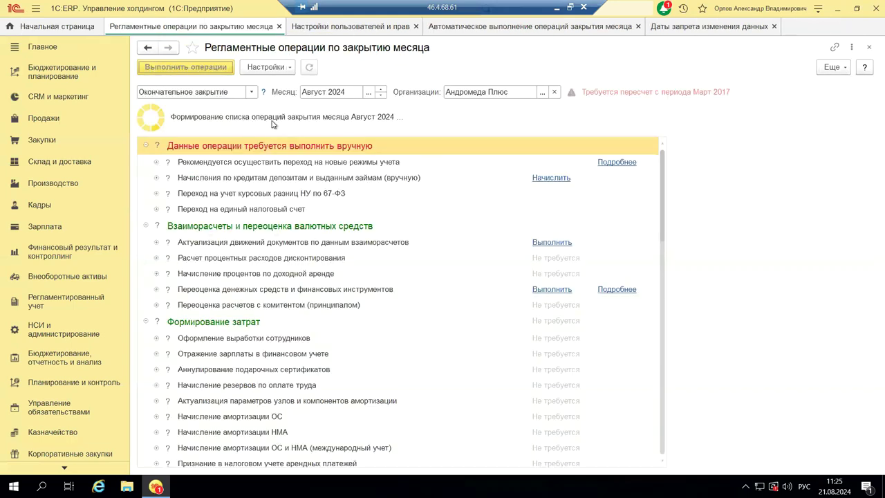
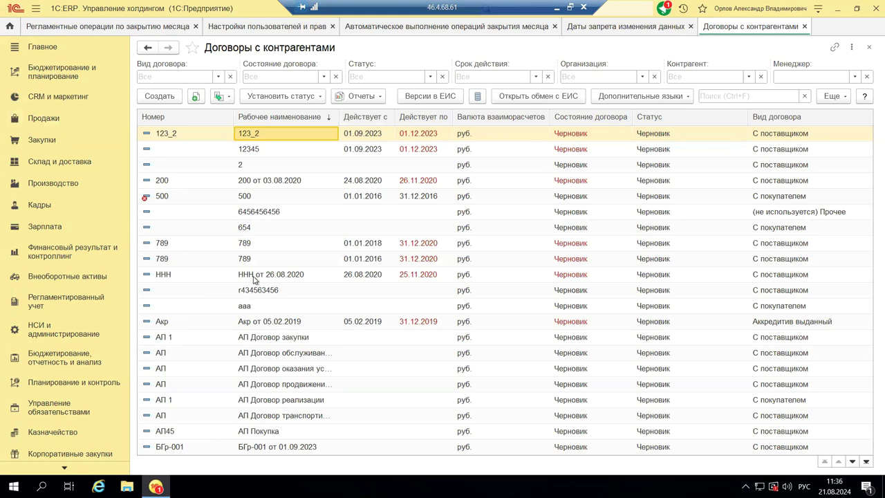
Step: Find the supplier contract ДС 1 in the Договоры с контрагентами list and open it
click(251, 260)
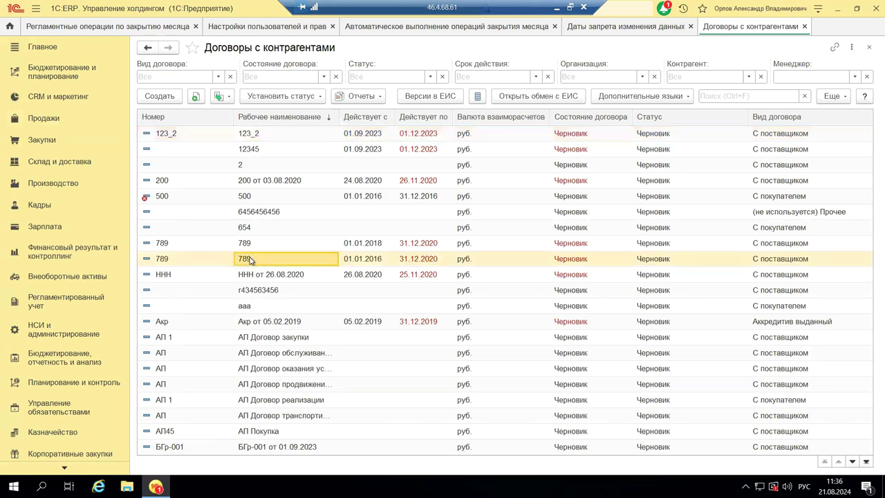
scroll(334, 328, down, 5)
scroll(334, 328, down, 5)
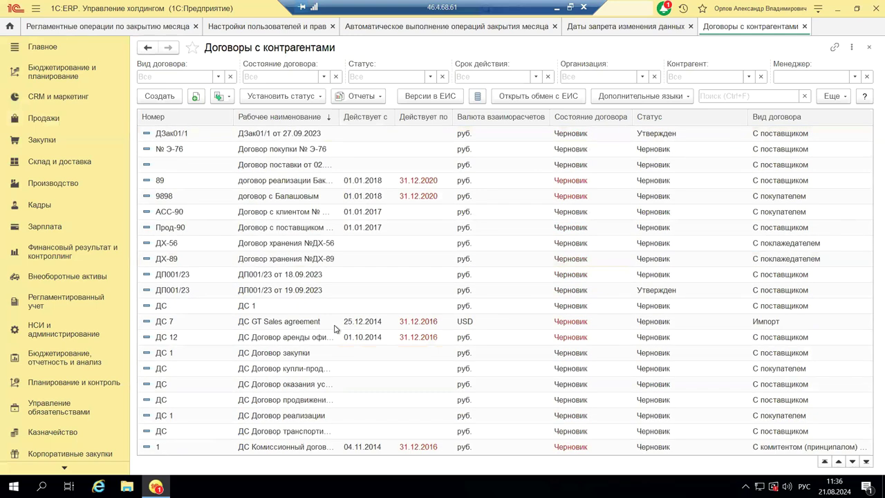
click(304, 306)
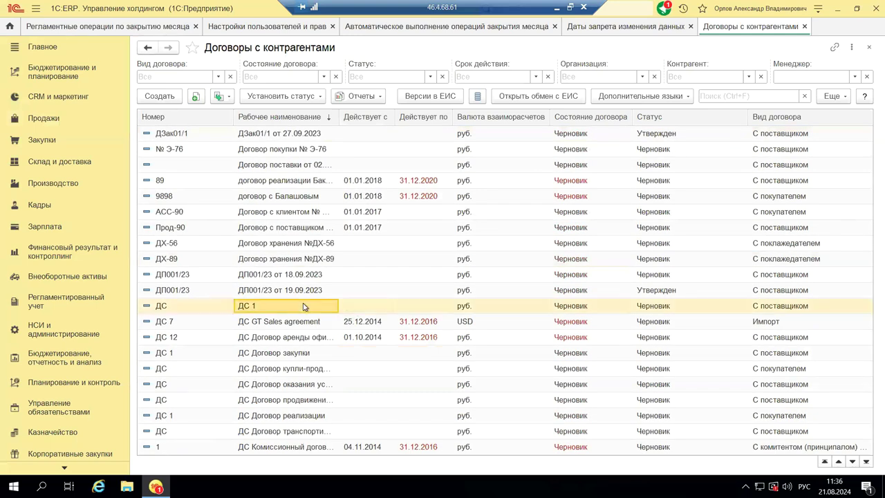
double_click(304, 307)
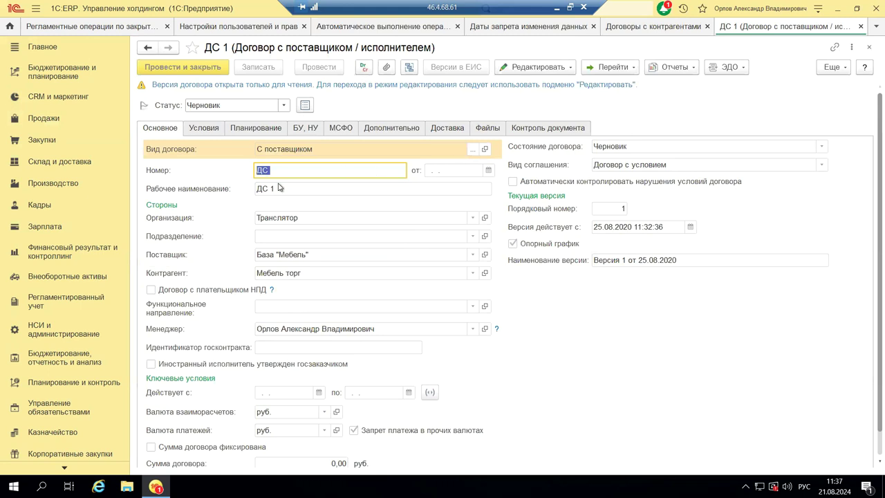
Step: Open the card of the contract's organization Транслятор, look through its general information, and close it
click(334, 194)
click(334, 217)
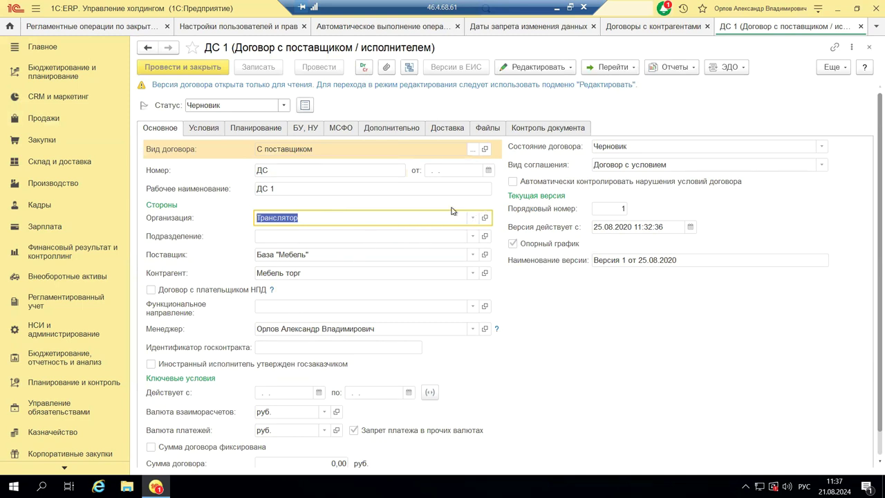
click(483, 219)
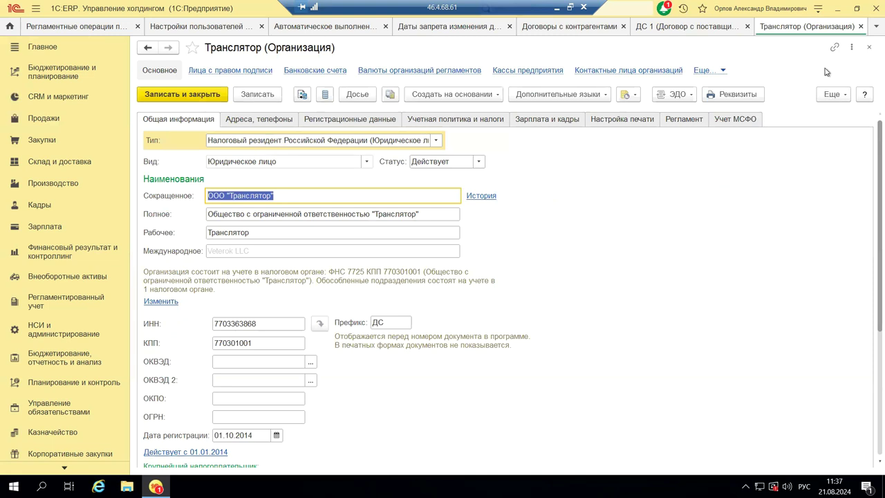
click(868, 49)
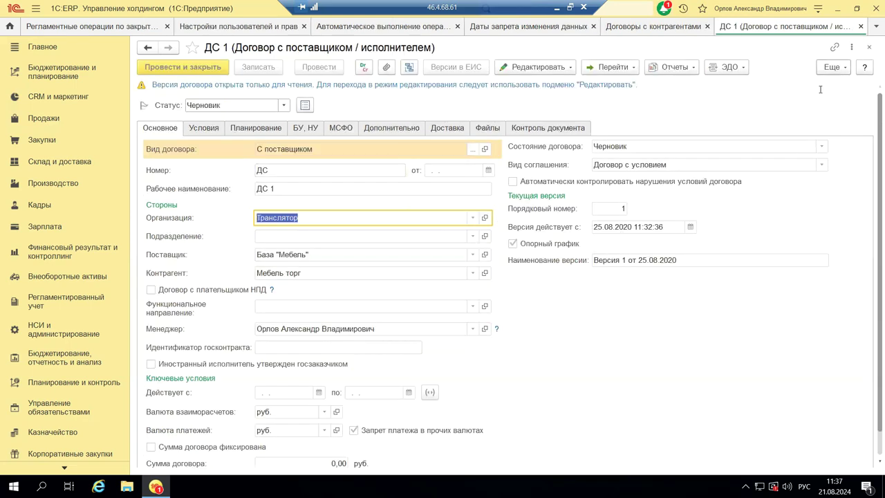
Step: Examine the additional commands for the contract, including its version editing options, and close the contract and the contract list
click(833, 67)
click(834, 67)
click(843, 69)
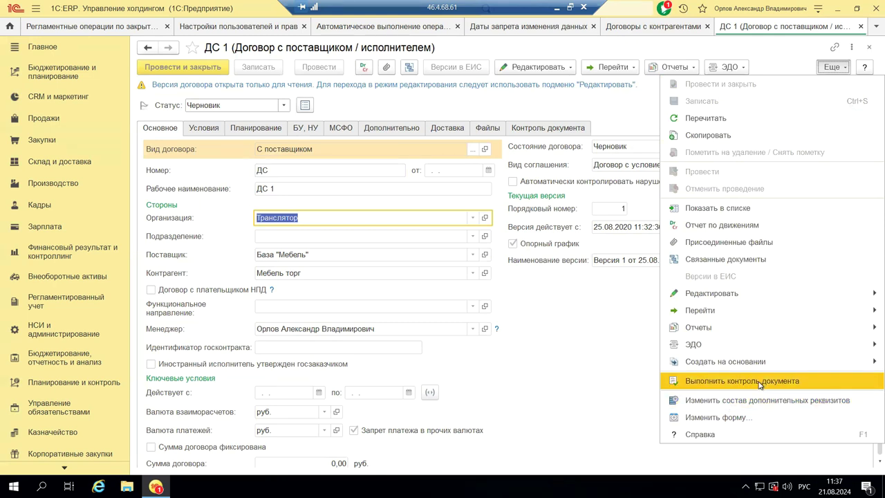
mouse_move(743, 296)
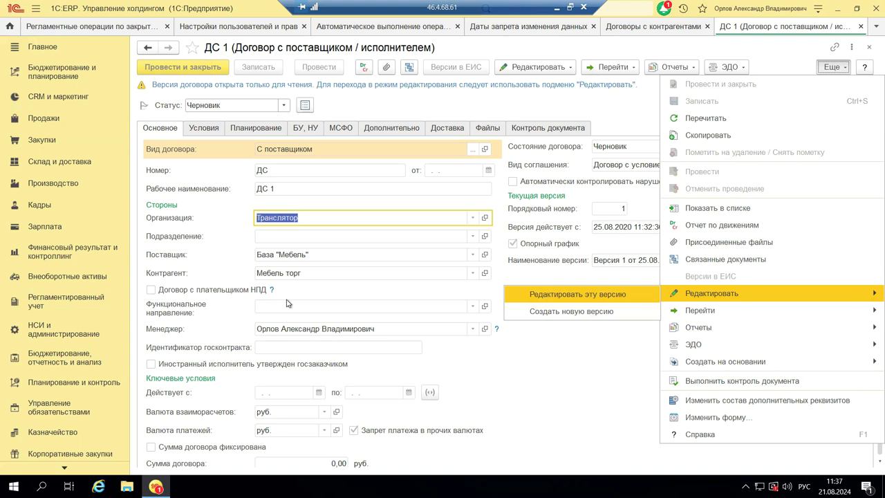
click(560, 403)
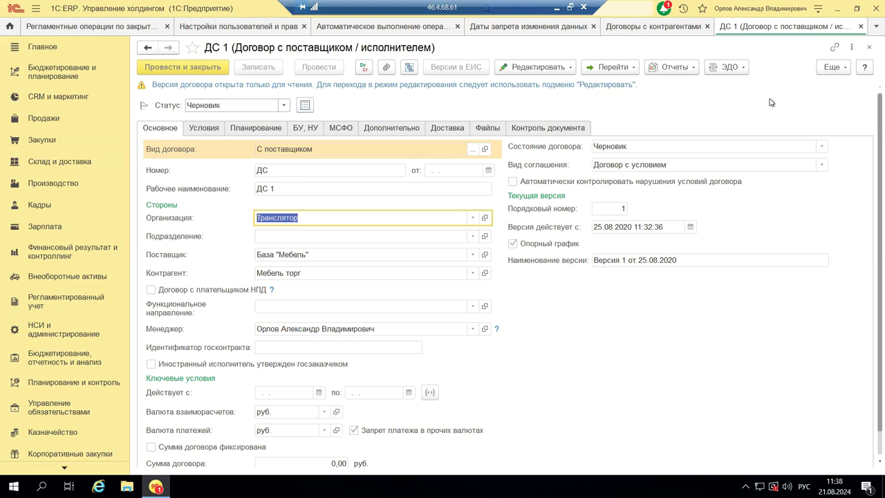
click(834, 67)
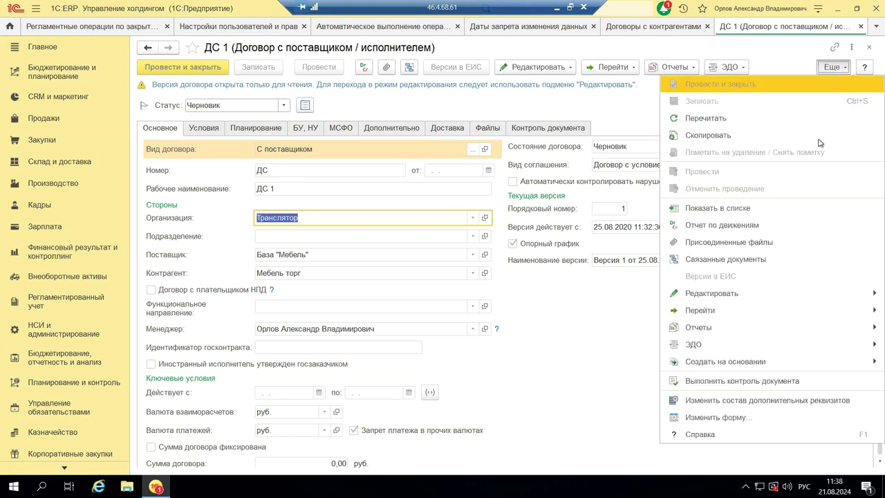
click(578, 405)
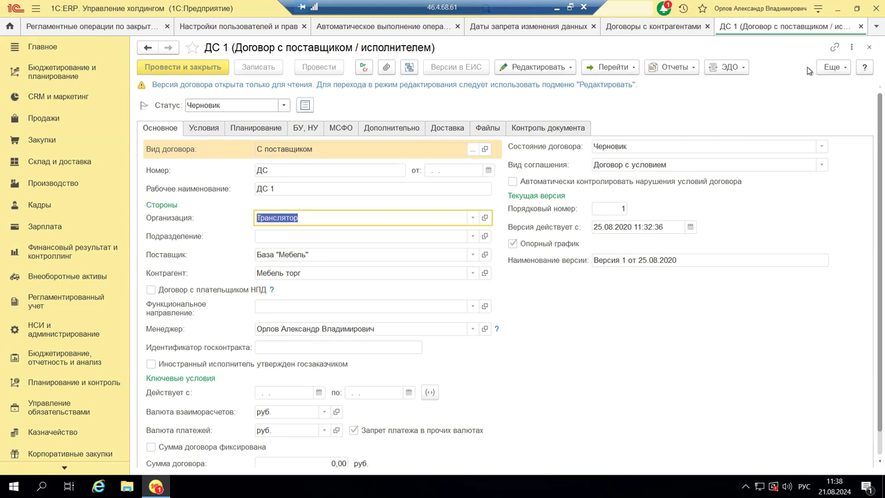
click(861, 26)
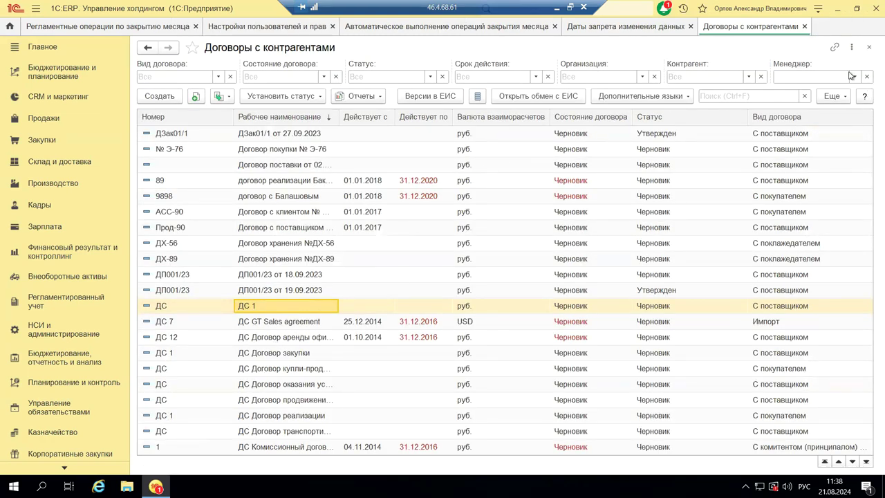
key(ctrl+F4)
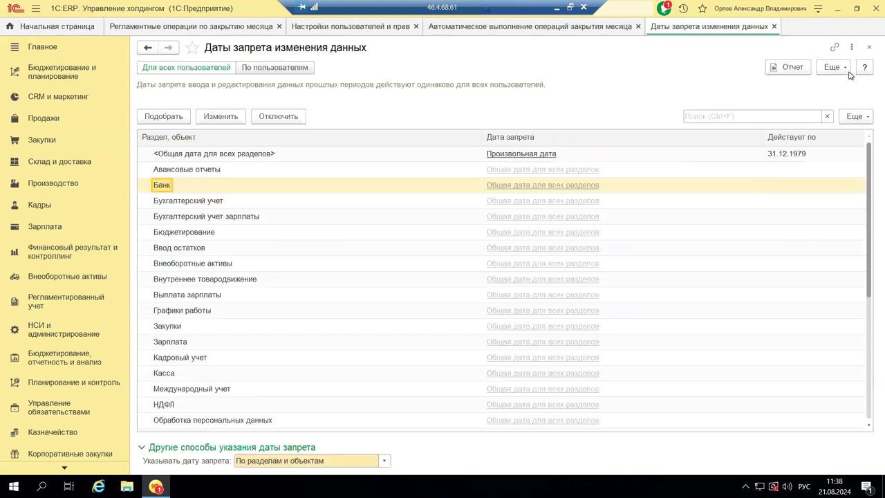
Step: Return to Регламентные операции по закрытию месяца and open the settings for locking organizations against changes
click(224, 26)
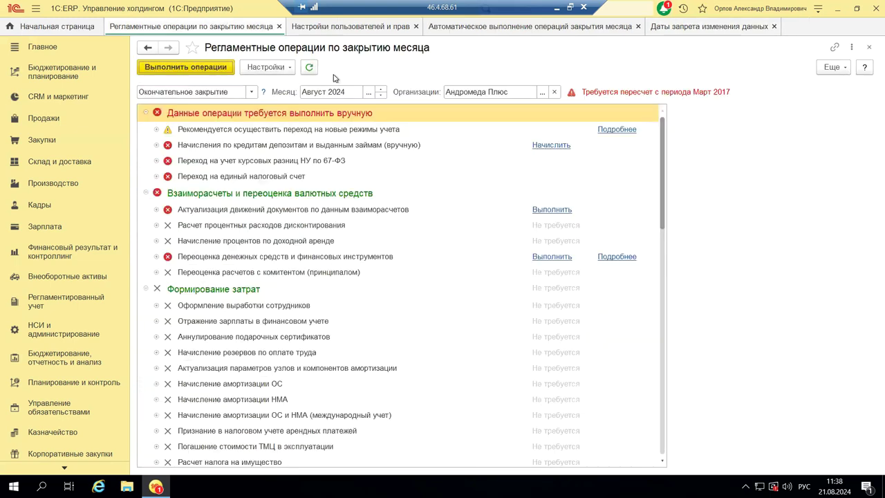
click(255, 69)
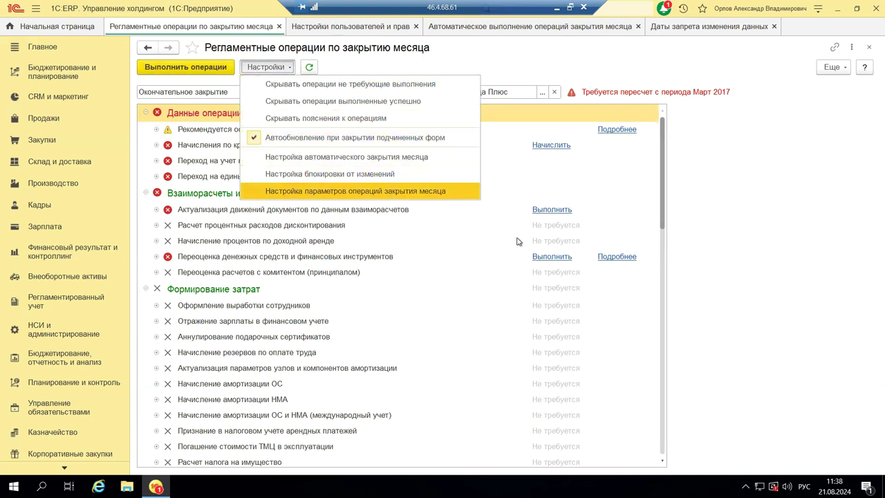
click(339, 178)
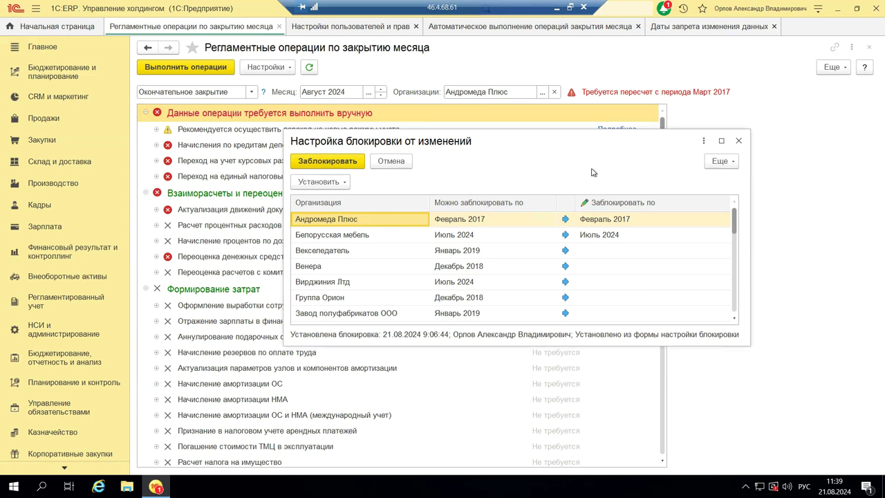
Step: Close the change lock settings without locking, switch to the PowerPoint presentation, and view slides 14 and 15
click(740, 141)
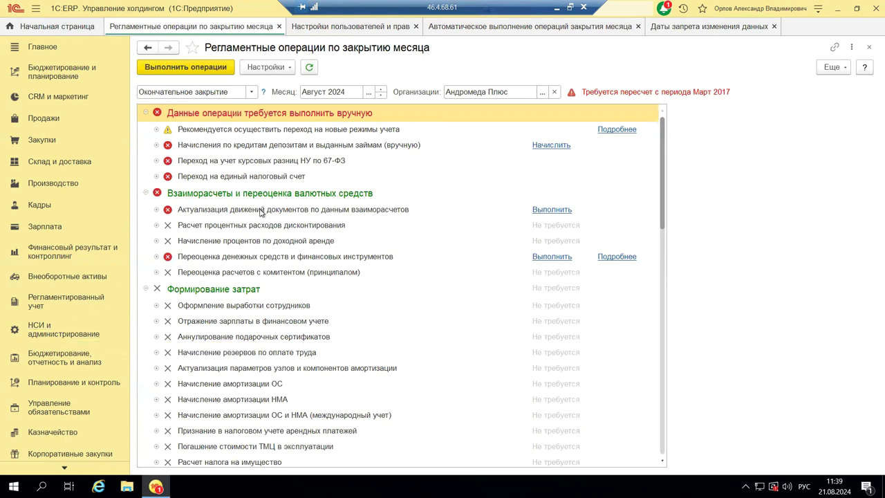
click(557, 7)
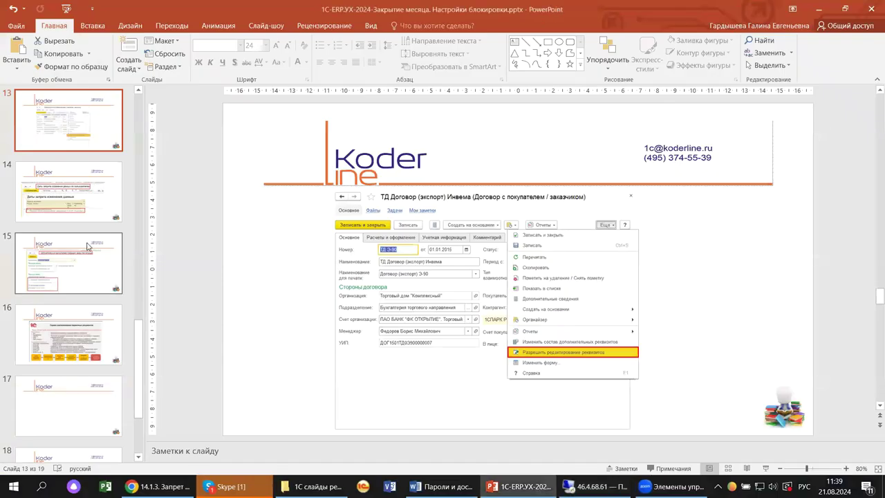
click(79, 205)
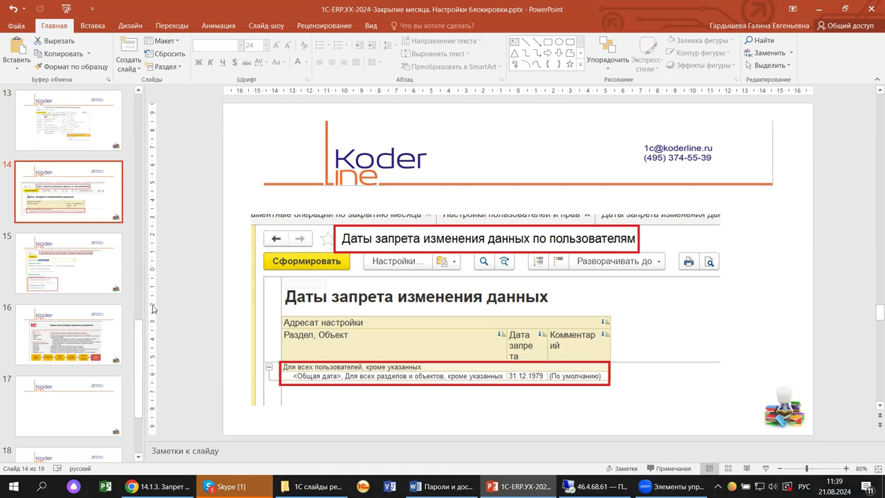
click(34, 269)
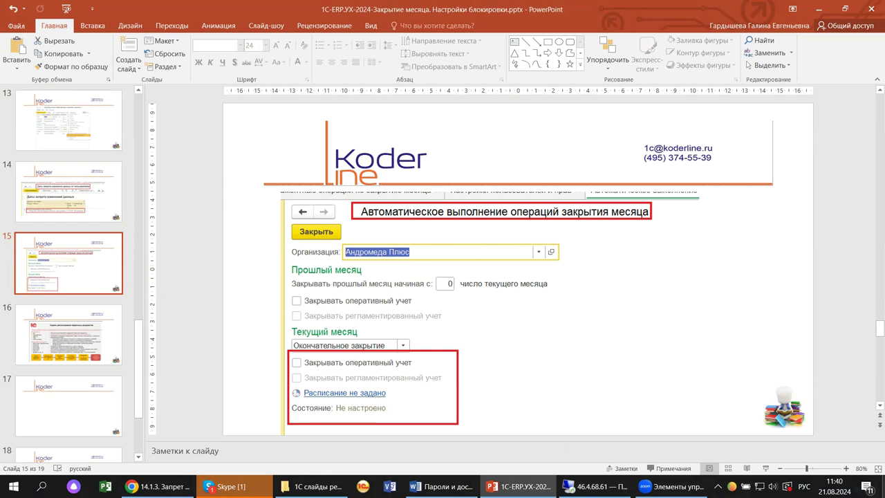
Step: Back in 1C, set automatic month closing to close the previous month from day 5, including operational and regulated accounting
click(595, 487)
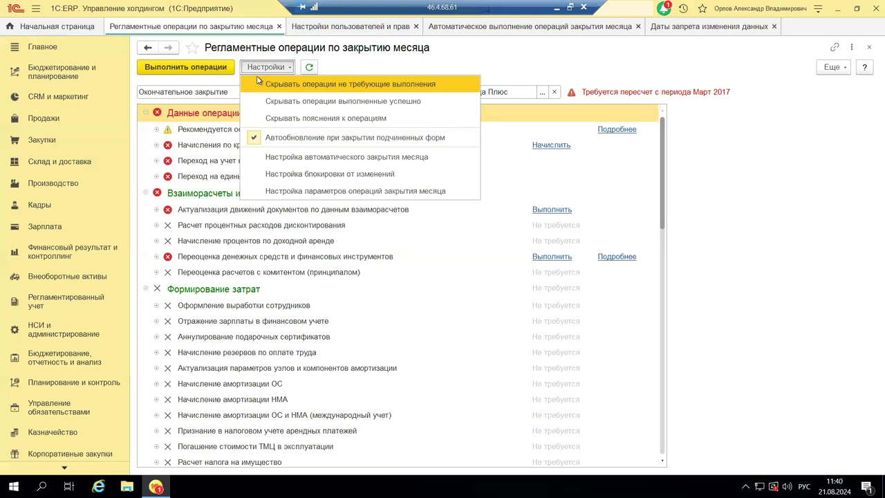
click(290, 161)
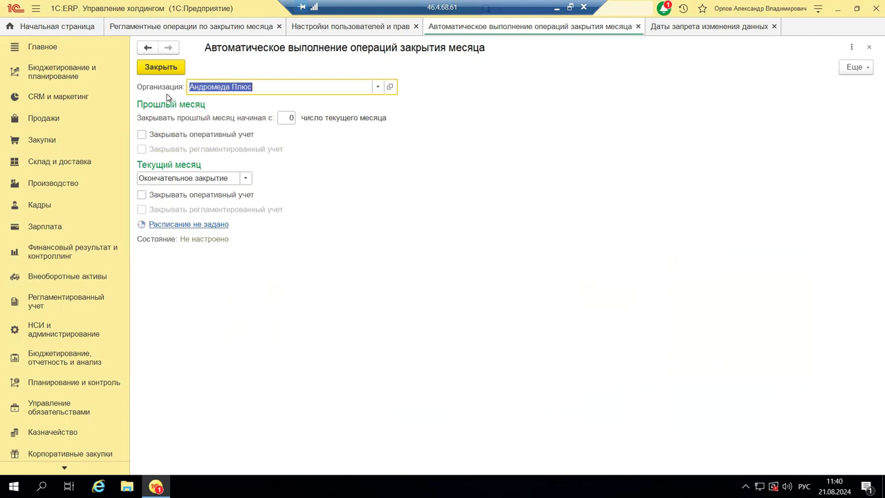
double_click(287, 117)
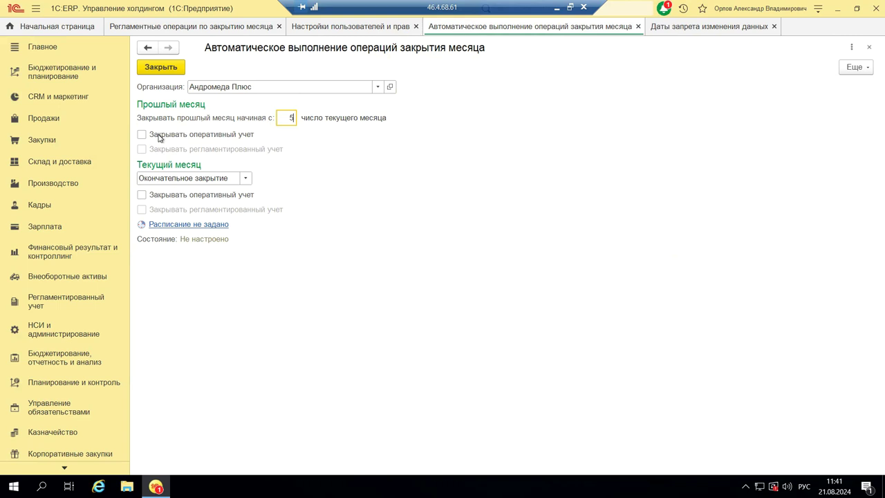
mouse_move(157, 141)
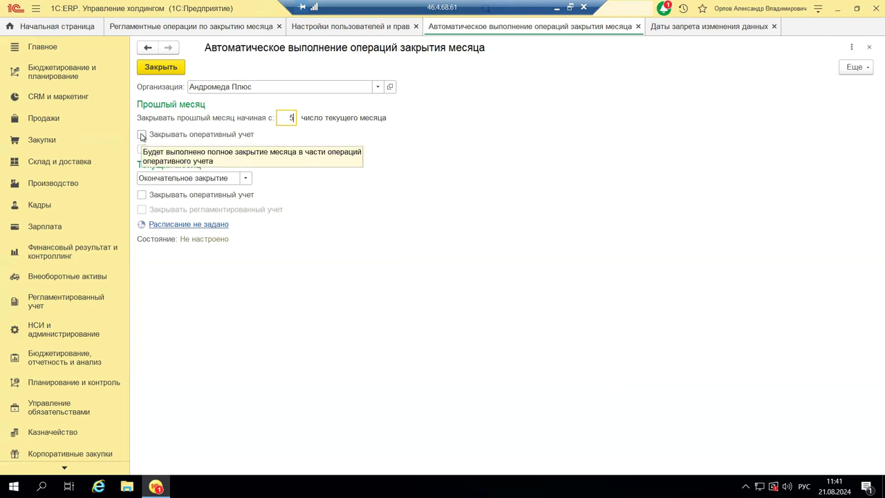
click(141, 135)
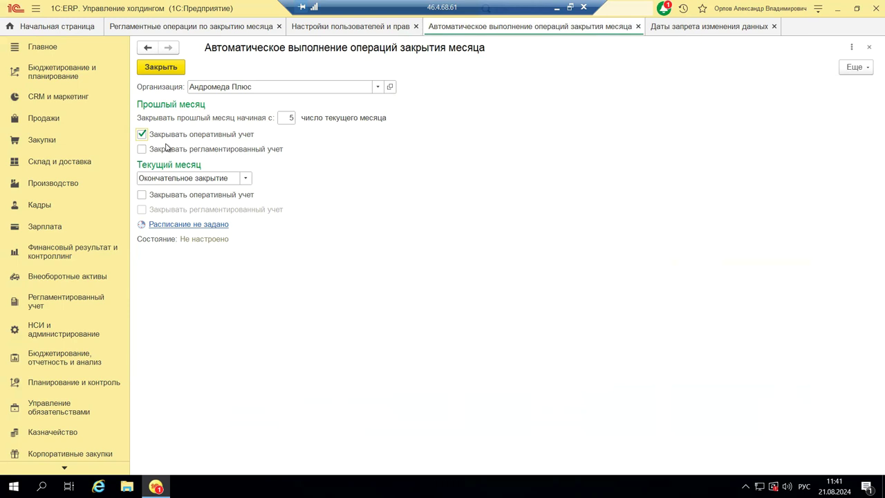
click(142, 149)
click(143, 151)
Step: For the current month, choose Окончательное закрытие and enable closing of both operational and regulated accounting
click(246, 179)
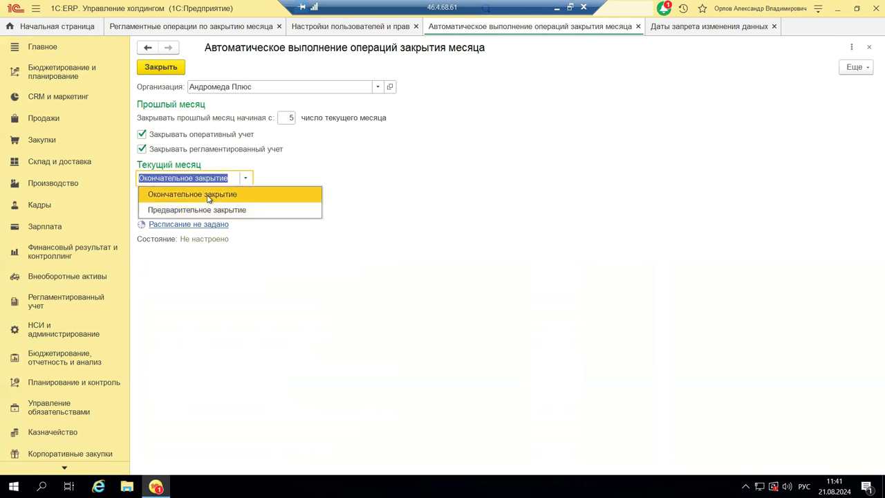
click(208, 198)
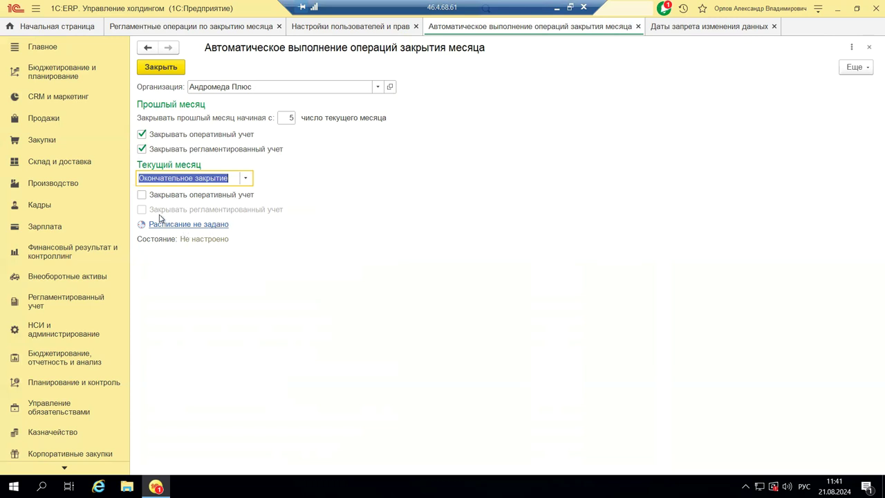
click(142, 194)
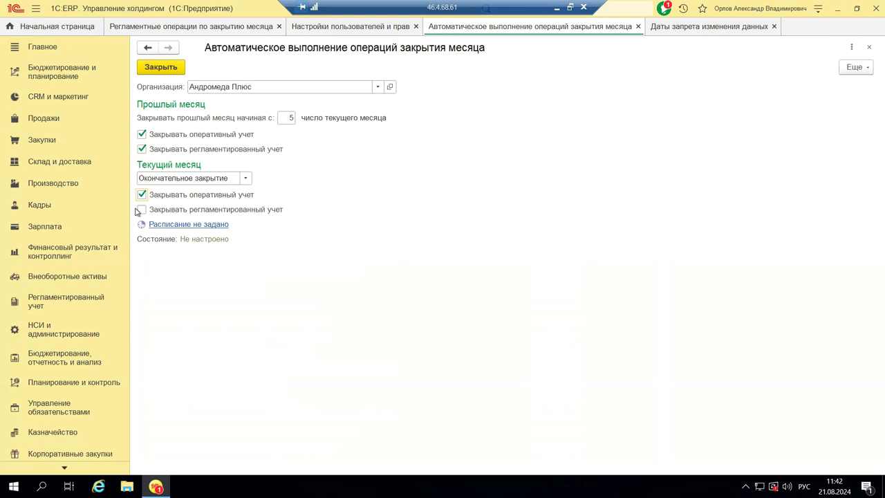
click(143, 211)
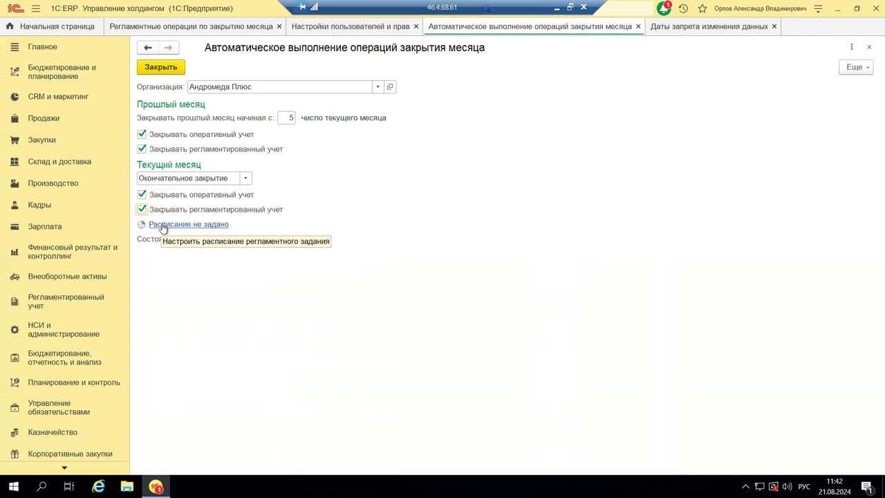
Step: Examine the general, daily, weekly and monthly options of the automatic closing schedule, and close the schedule and the automatic closing form
click(163, 225)
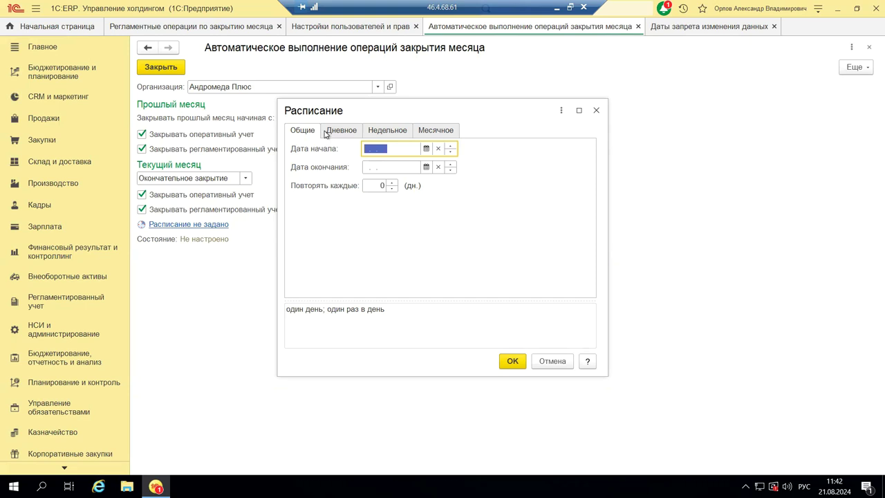
click(328, 135)
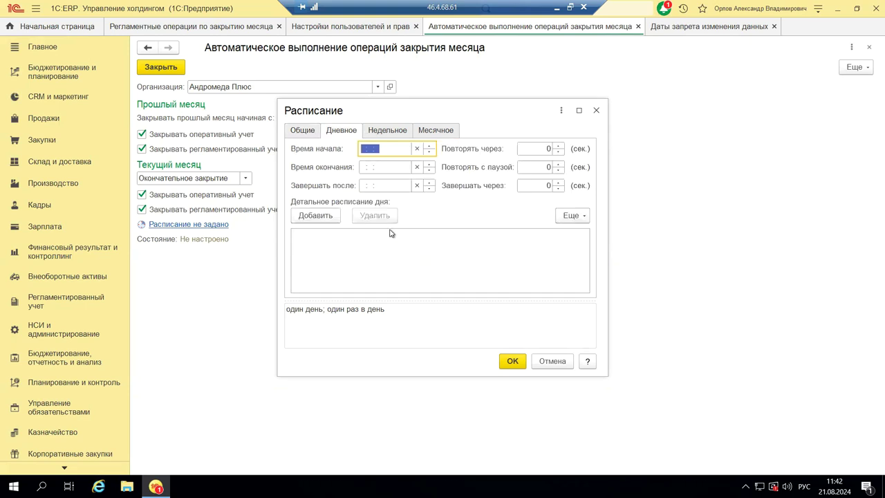
click(386, 131)
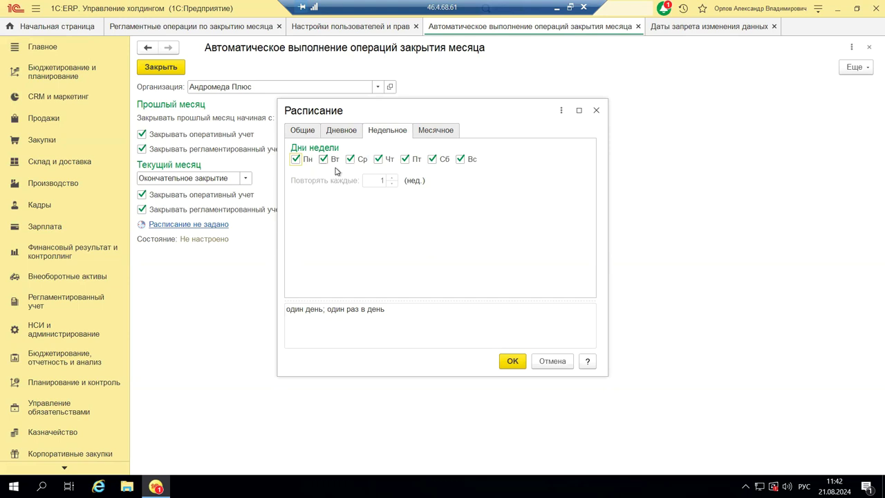
click(428, 132)
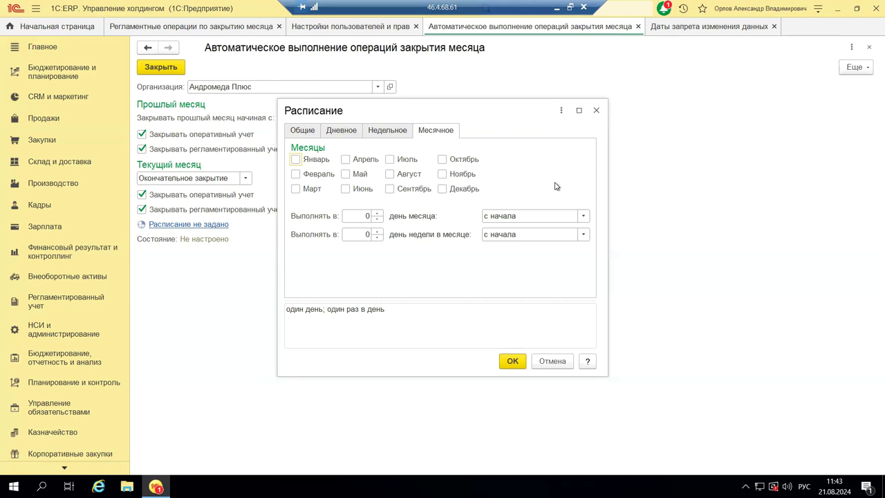
click(334, 132)
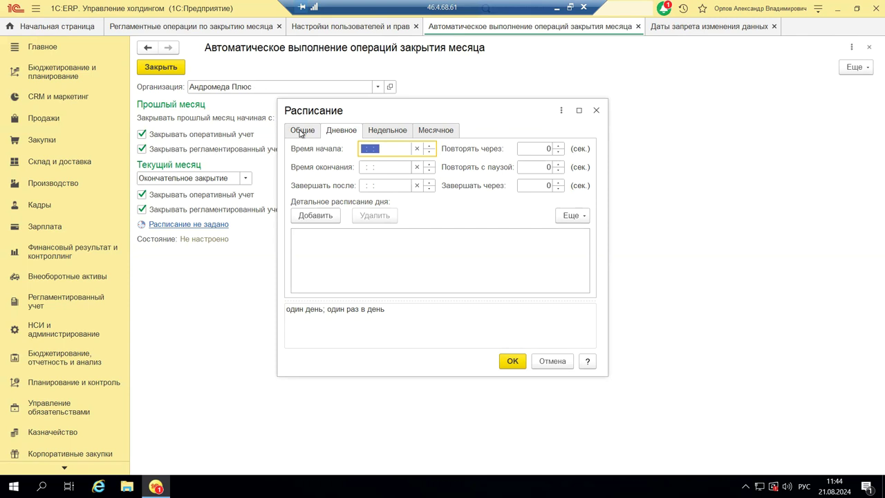
click(301, 132)
click(339, 131)
click(598, 110)
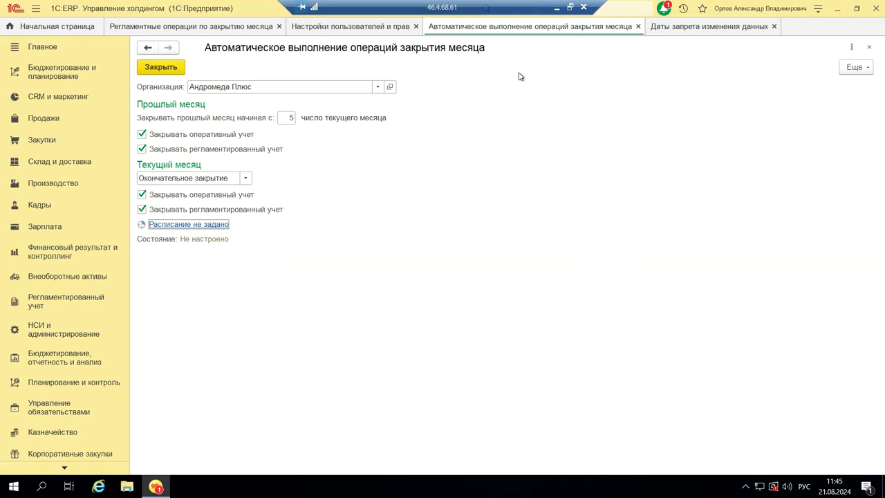
click(870, 47)
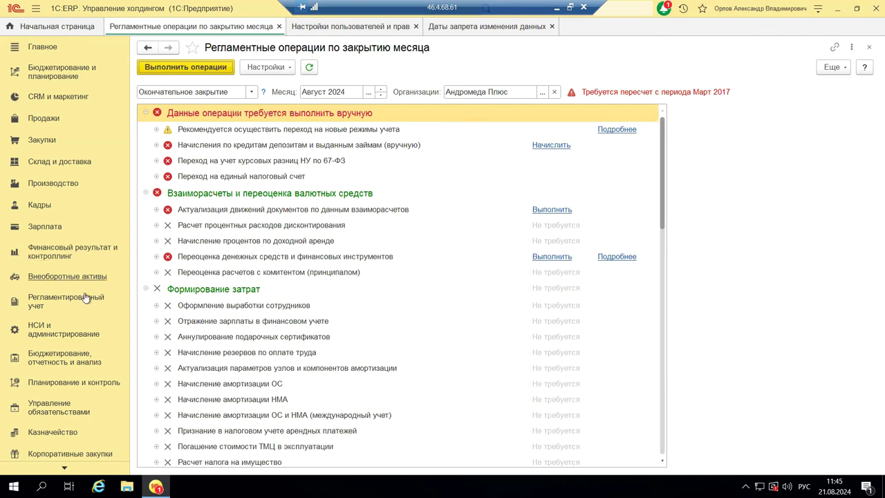
click(79, 253)
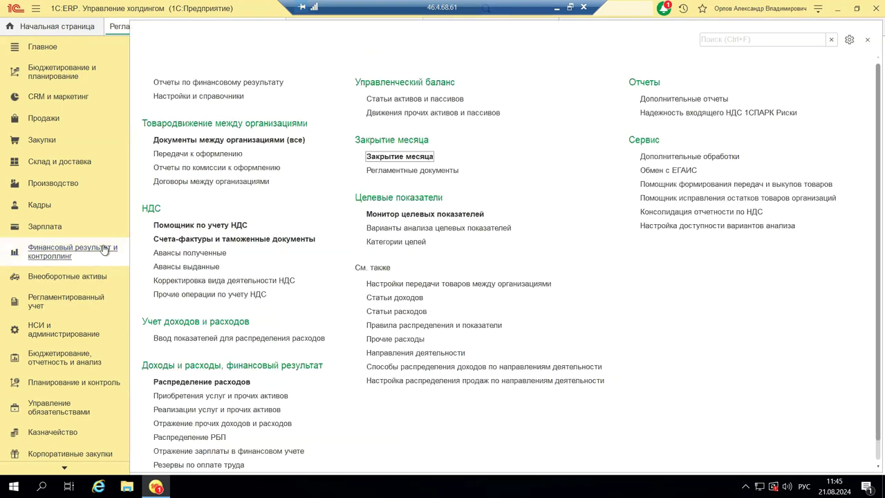
click(408, 171)
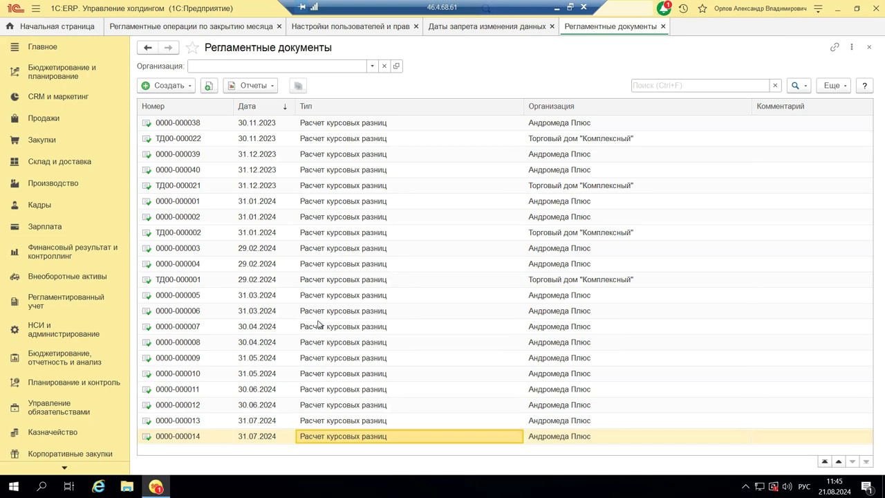
scroll(319, 324, up, 4)
click(336, 295)
double_click(336, 295)
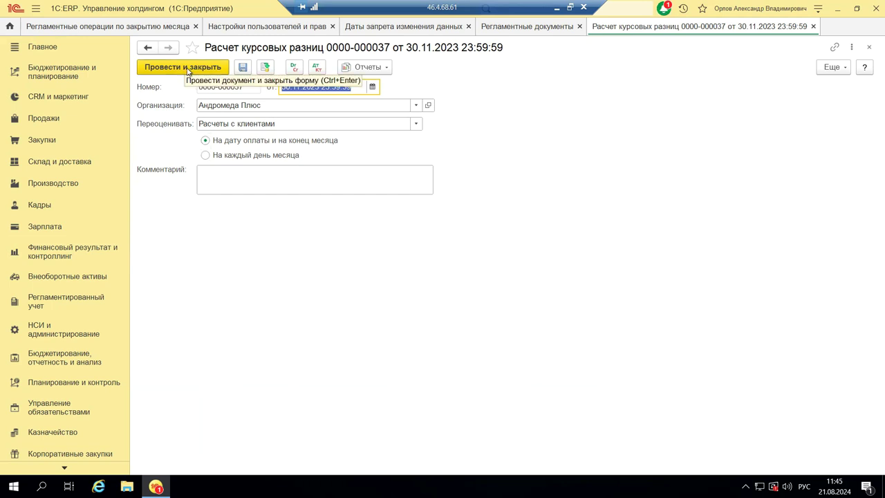
Step: View the document's regulated accounting postings, and close both the postings and the document
click(317, 69)
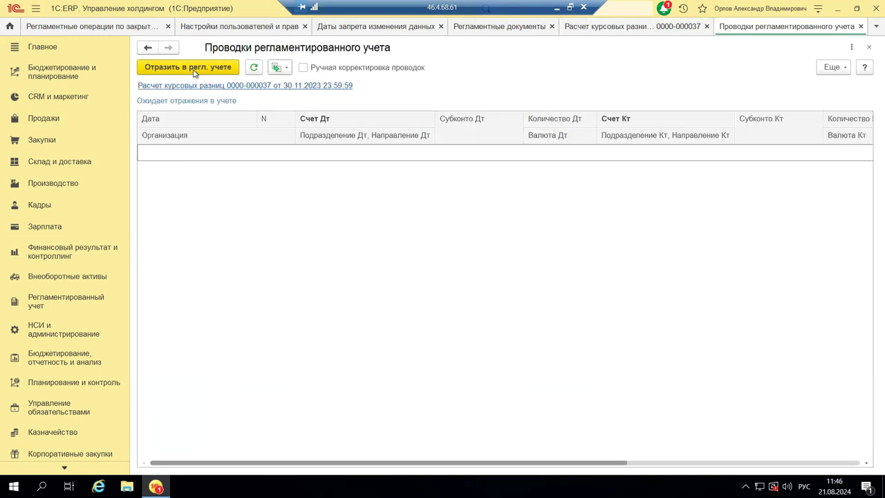
click(870, 49)
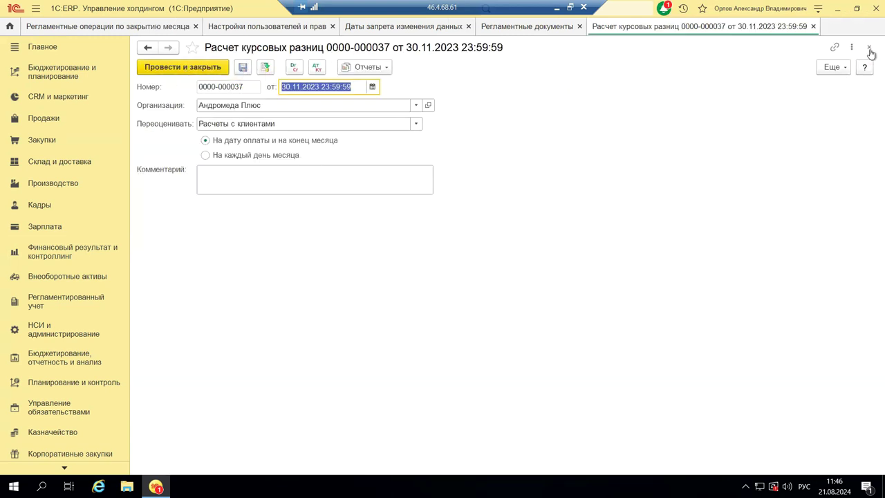
click(871, 47)
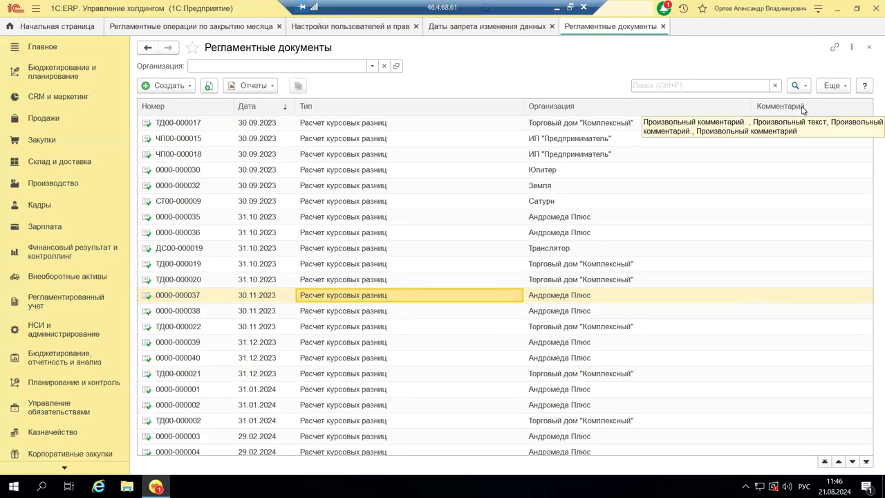
click(243, 86)
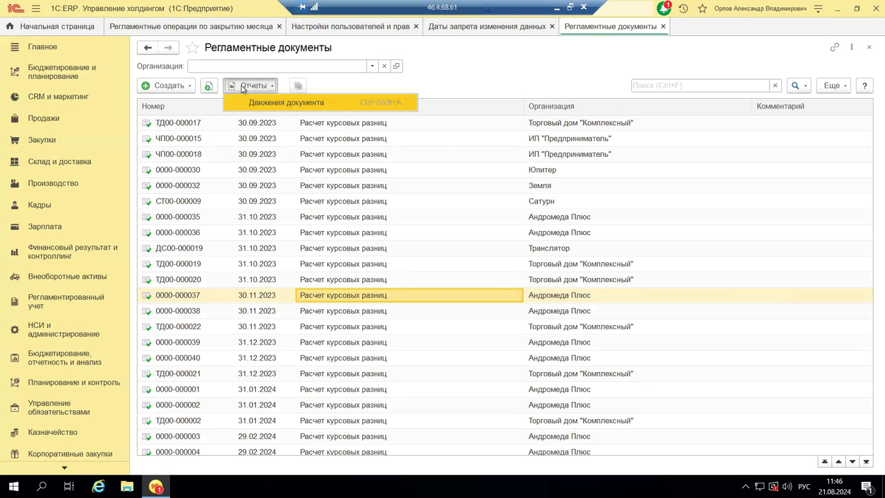
click(247, 105)
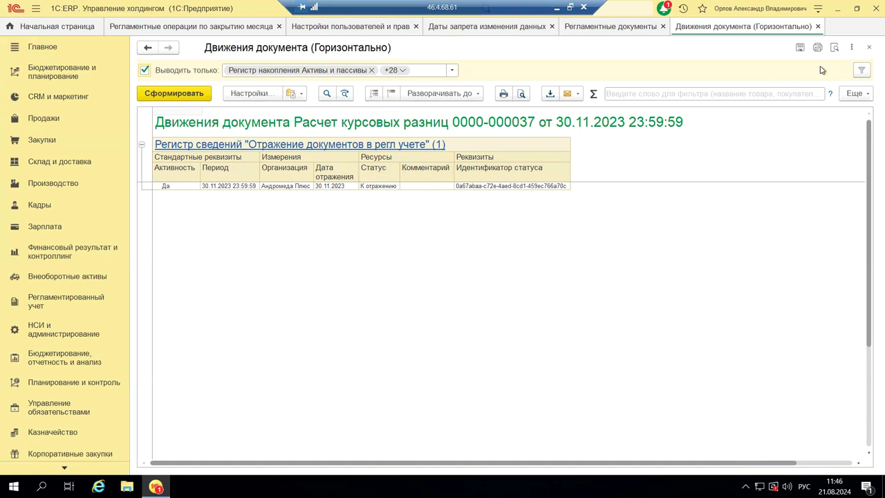
click(871, 48)
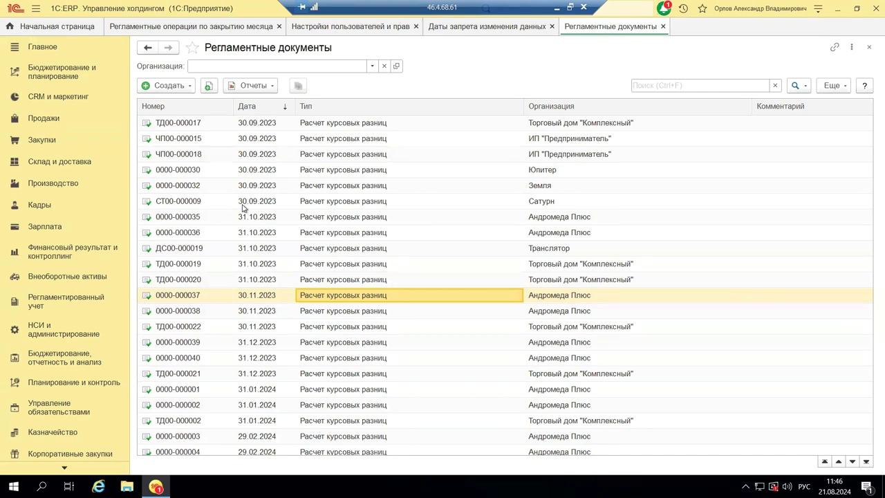
scroll(263, 221, up, 12)
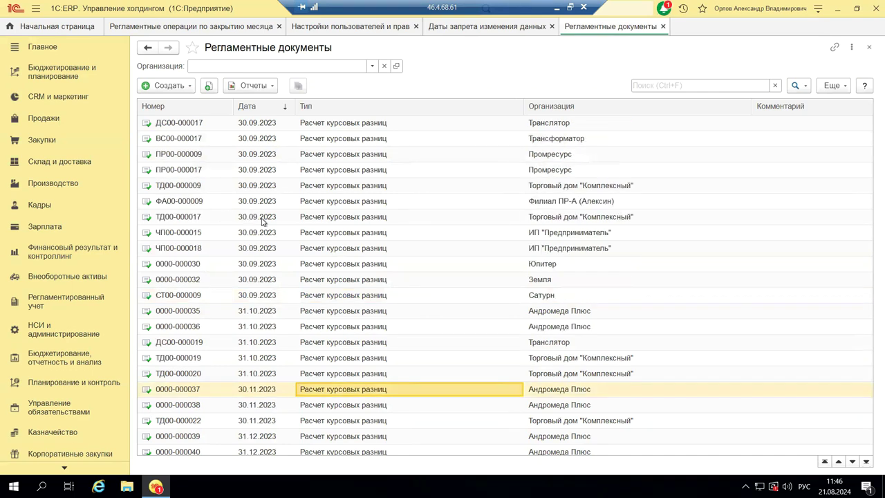
scroll(262, 221, up, 6)
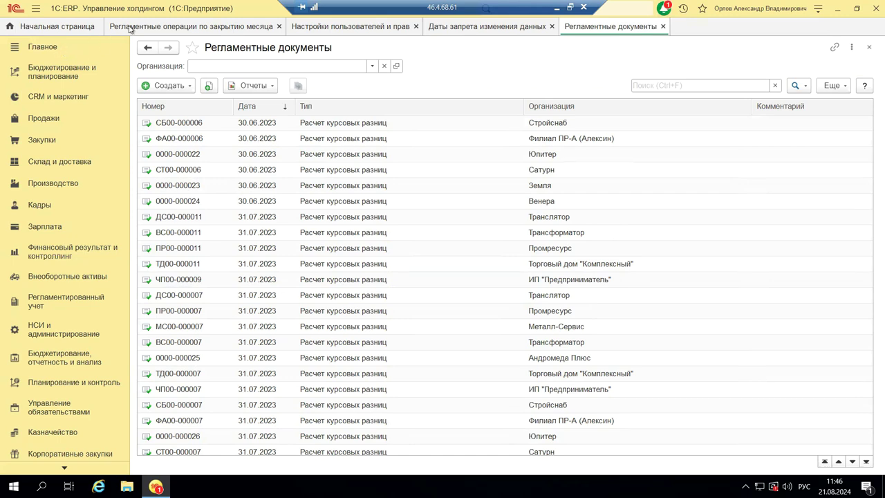
Step: Return to Регламентные операции по закрытию месяца and examine the additional commands available under Отчеты and Задания к расчету
click(191, 27)
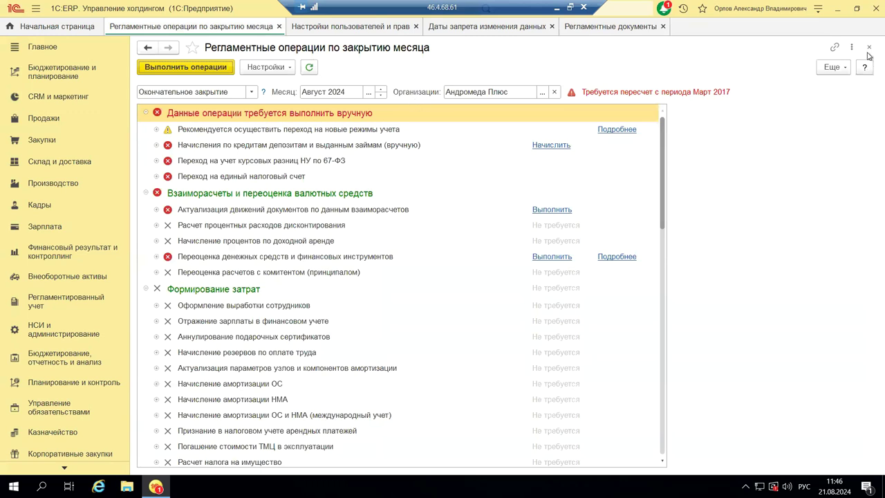
click(835, 69)
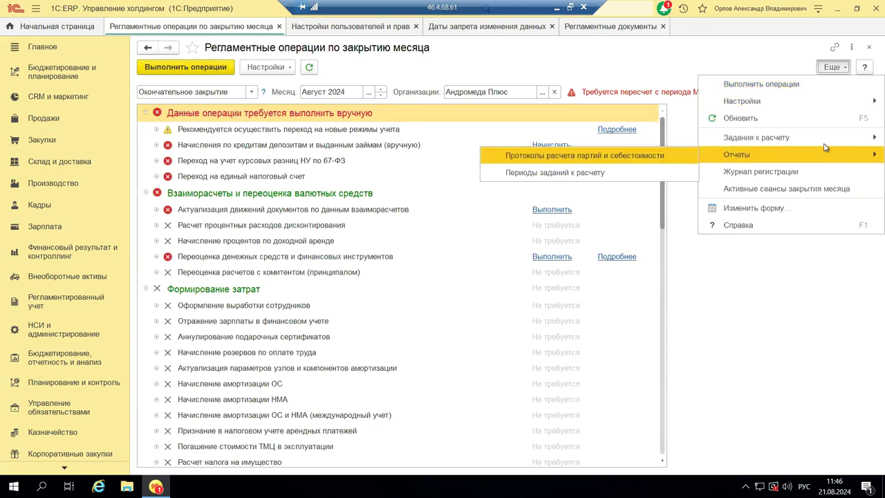
mouse_move(824, 141)
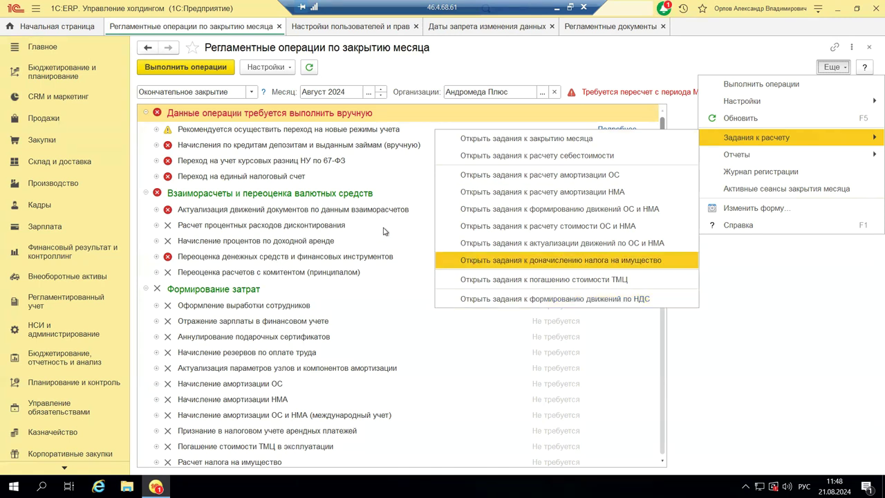
click(694, 119)
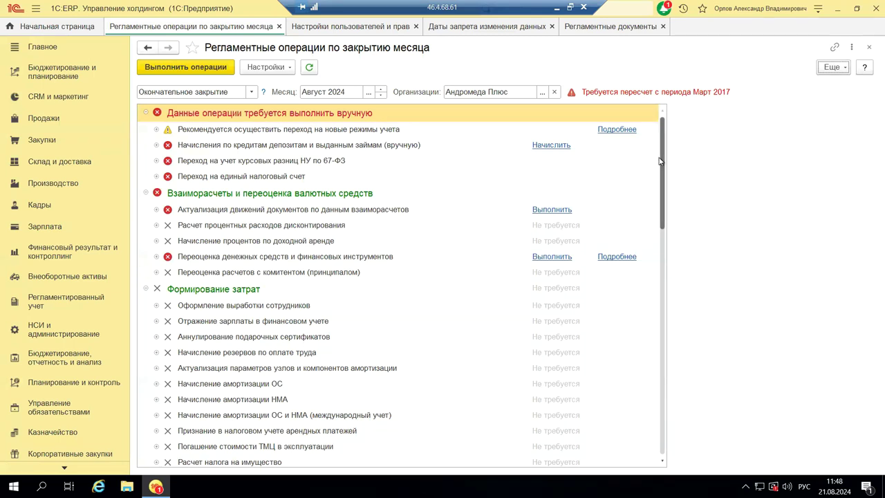
Step: Set the closing month to Июль 2024 and let the list of month-end operations regenerate
click(379, 96)
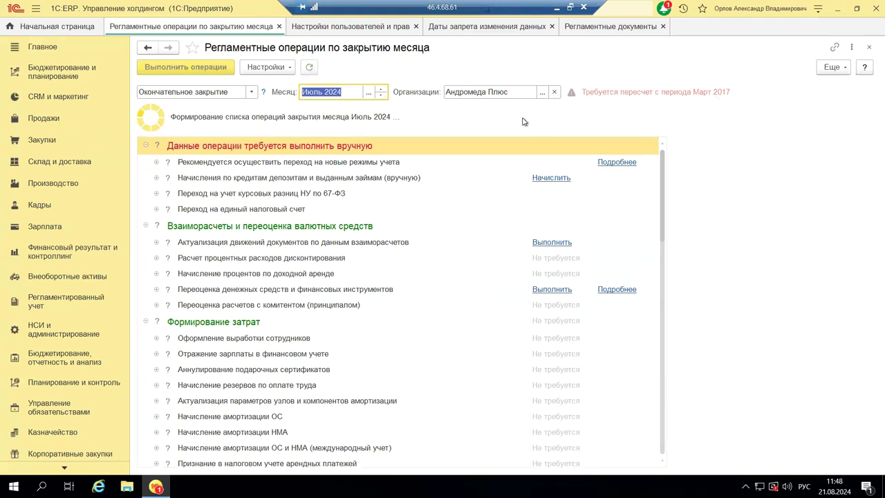
mouse_move(515, 121)
mouse_move(531, 118)
mouse_move(341, 121)
mouse_move(446, 120)
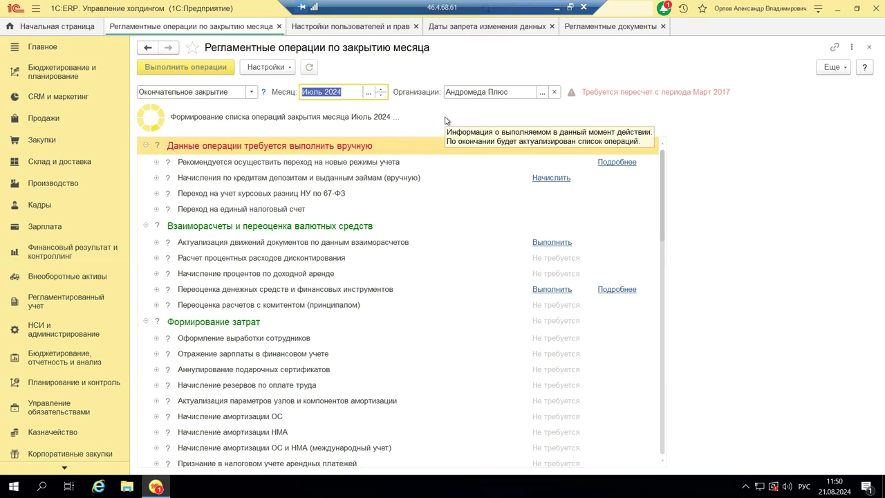
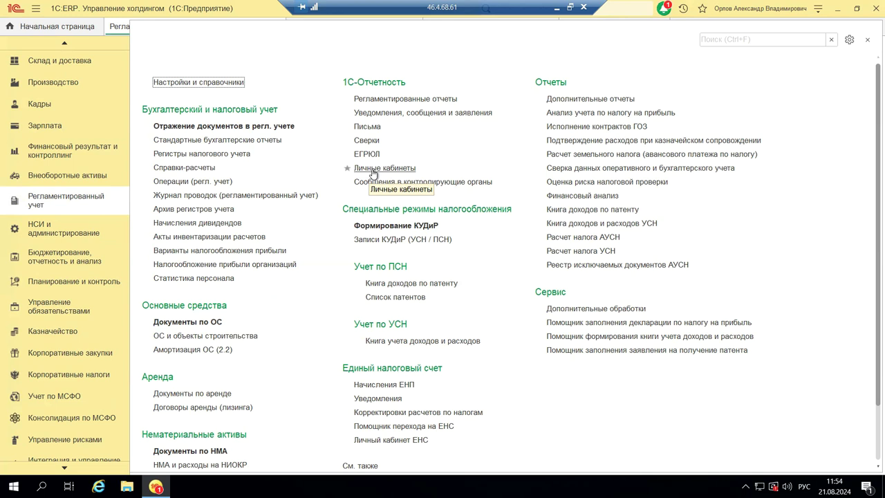
Step: View the Личные кабинеты page of 1С-Отчетность, dismissing the internet support login and the connection offer, and close the page
click(372, 169)
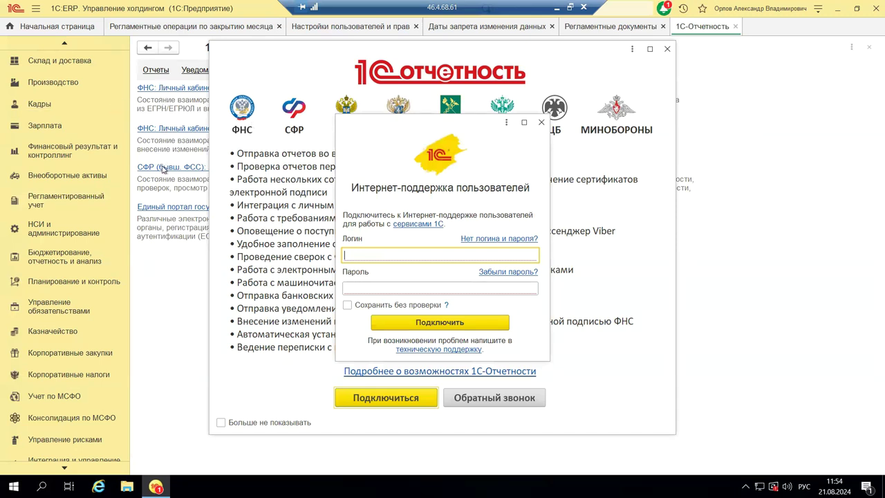
click(542, 122)
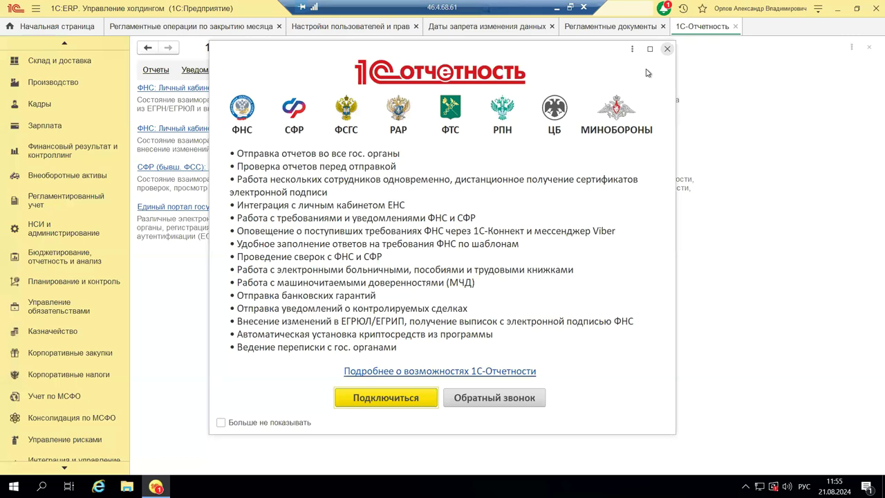
key(Escape)
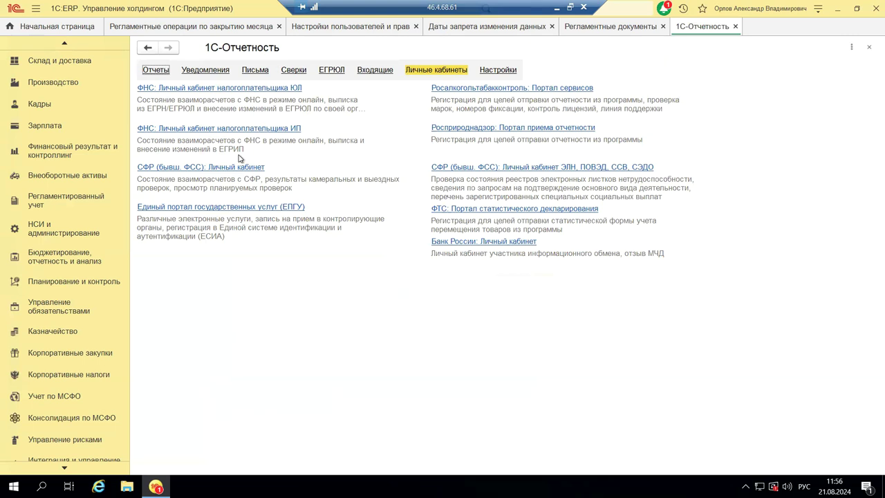
click(870, 47)
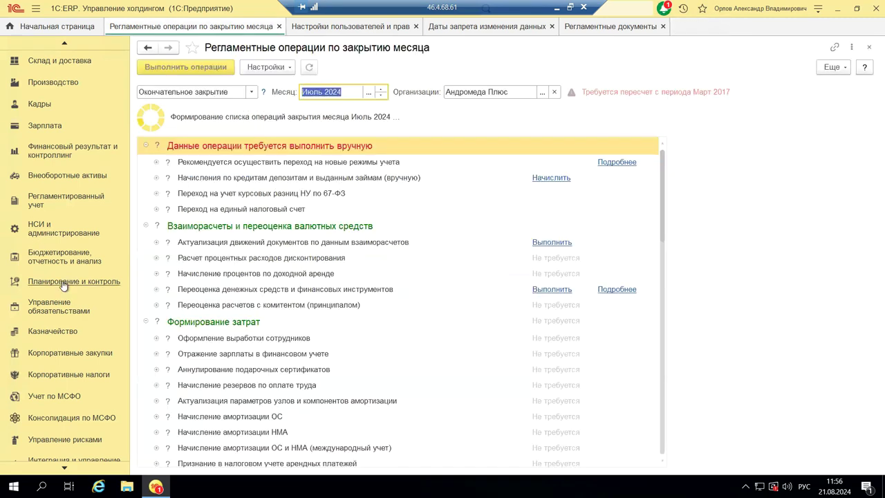
Step: Open Личный кабинет ЕНС in Регламентированный учет and request the single tax account data for Металл-Сервис and for Промресурс
click(81, 196)
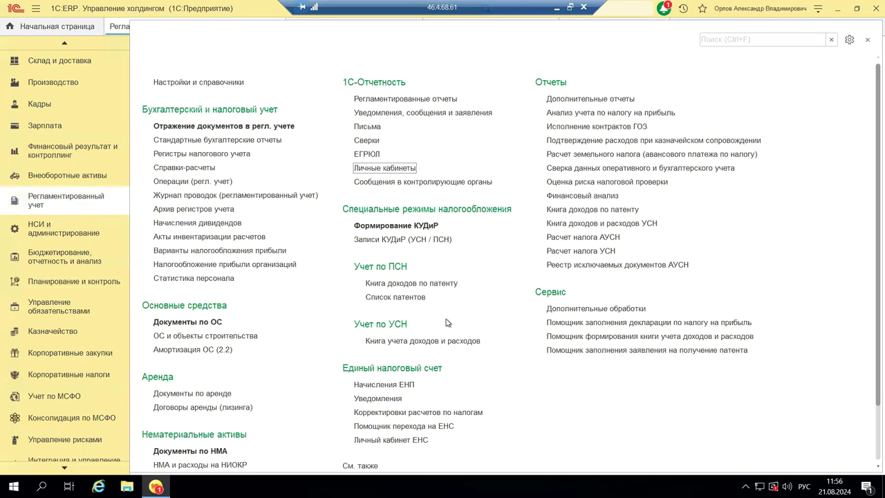
click(389, 440)
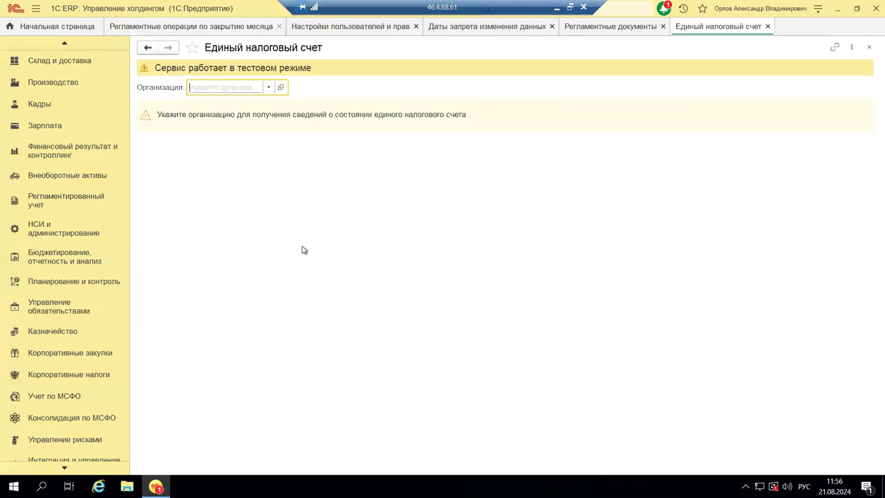
click(269, 87)
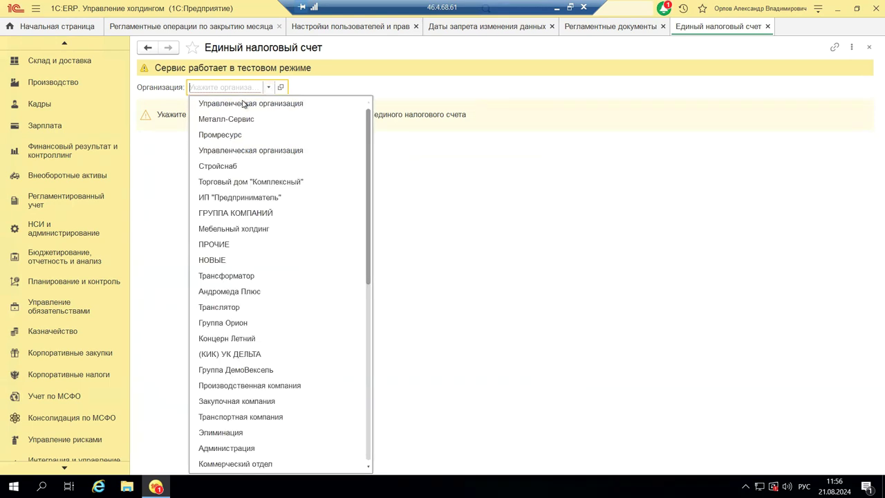
click(228, 126)
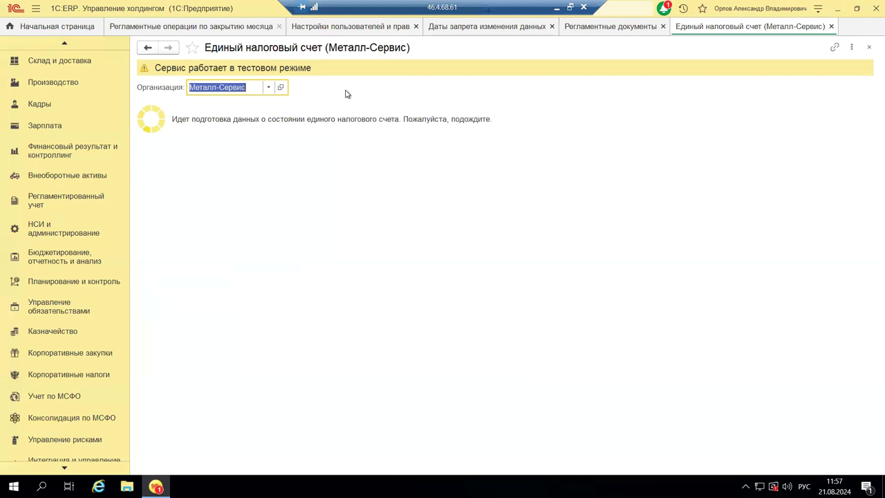
click(267, 89)
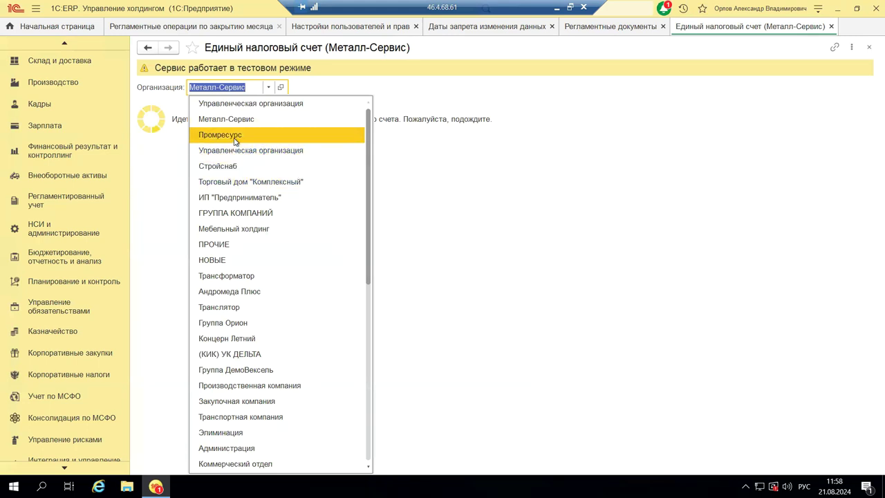
click(235, 135)
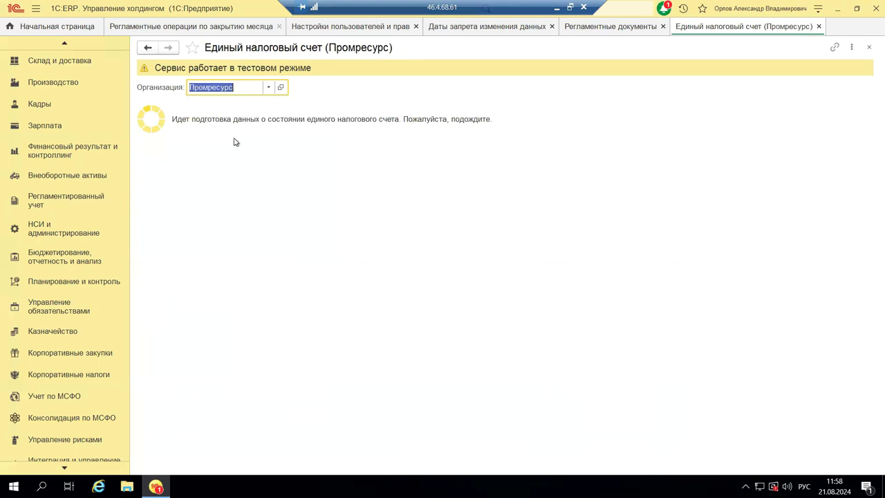
Step: Look through the Регламентированный учет and Финансовый результат и контроллинг sections, and open and close the latter's Дополнительные отчеты
click(70, 197)
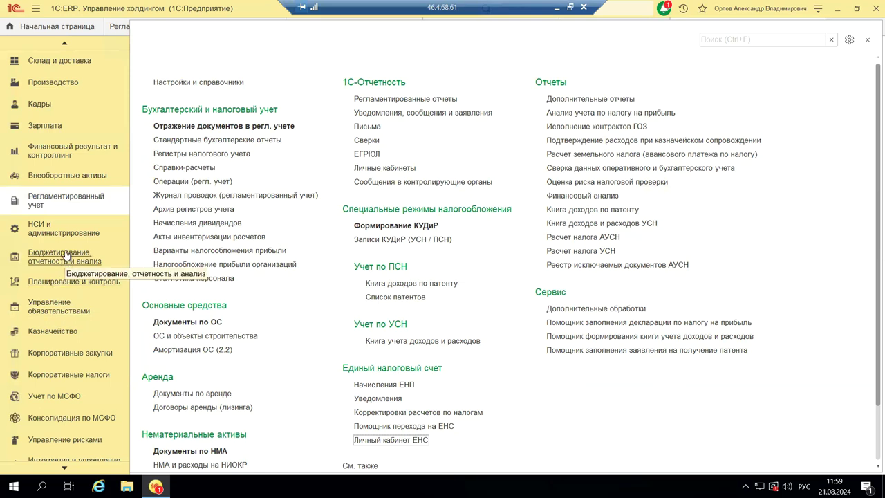
click(80, 157)
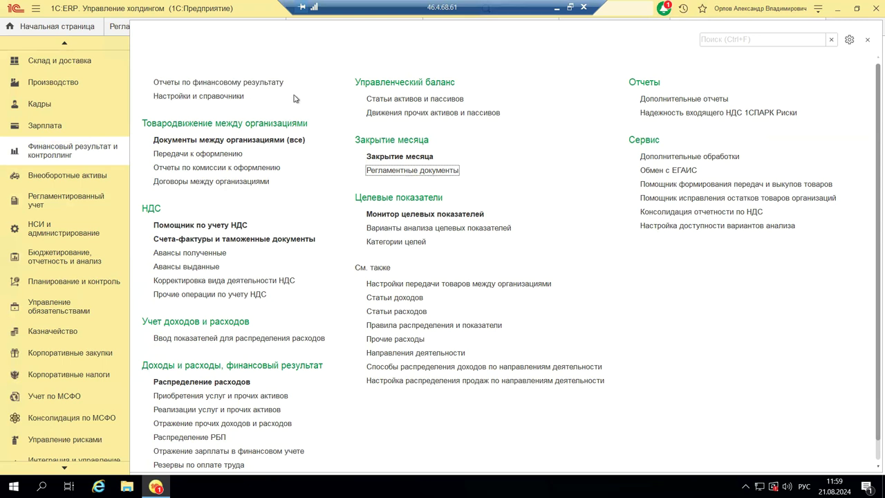
click(654, 99)
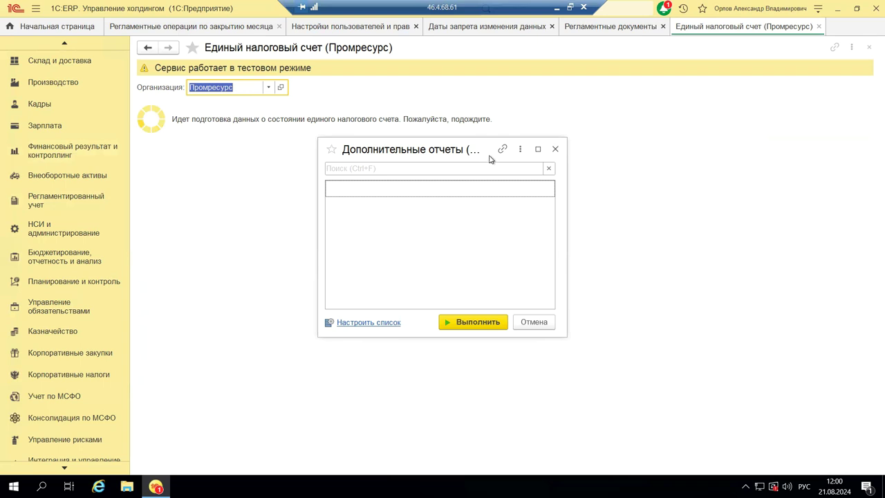
click(556, 149)
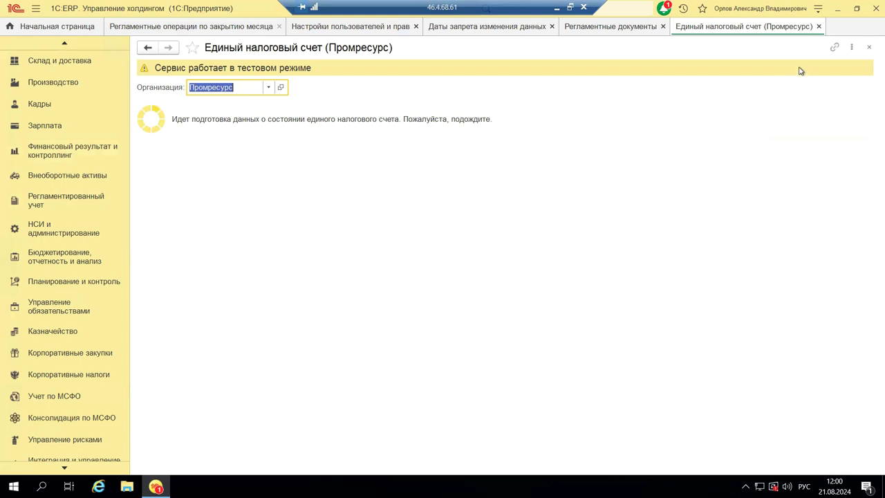
Step: Open Отчеты по финансовому результату in Финансовый результат и контроллинг and look through the available reports
click(48, 155)
click(155, 84)
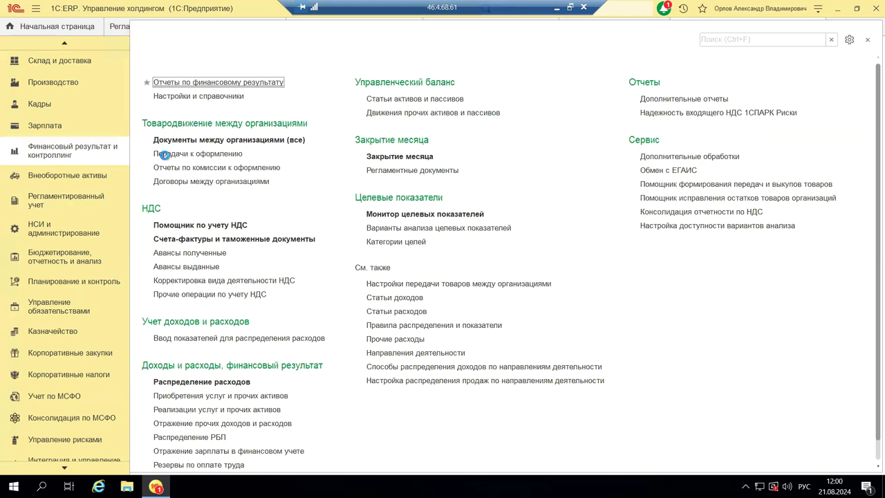
click(234, 83)
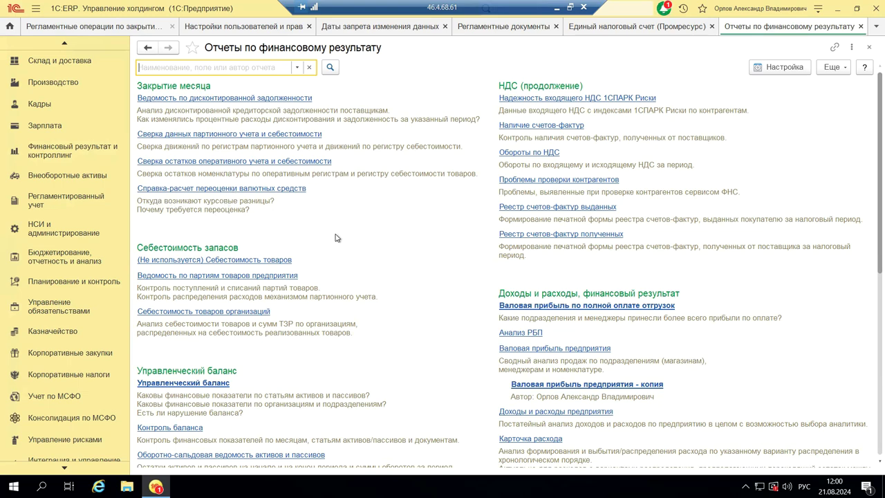
scroll(336, 238, down, 5)
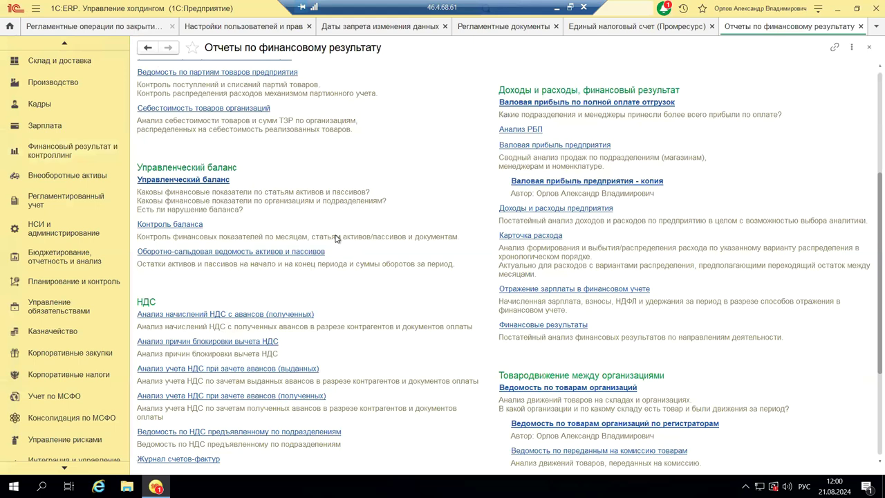
scroll(336, 239, down, 4)
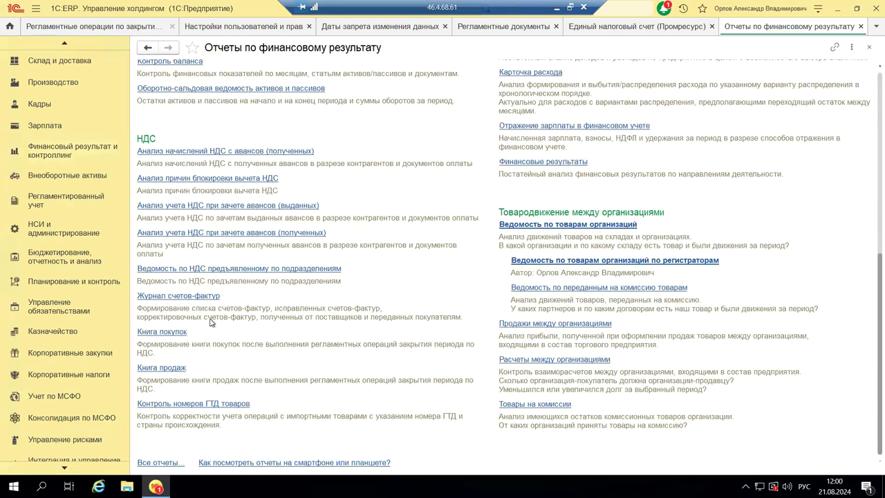
Step: Show the list of all reports and open the Анализ причин блокировки вычета НДС variant for editing
click(167, 467)
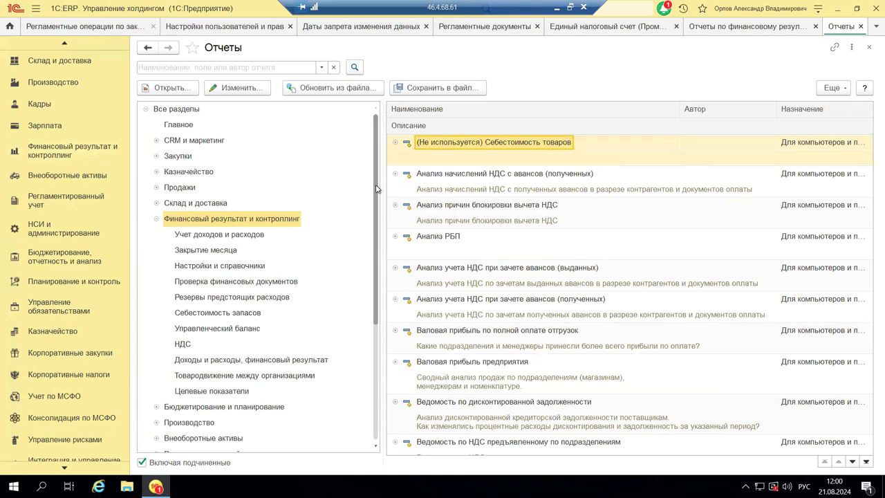
click(456, 207)
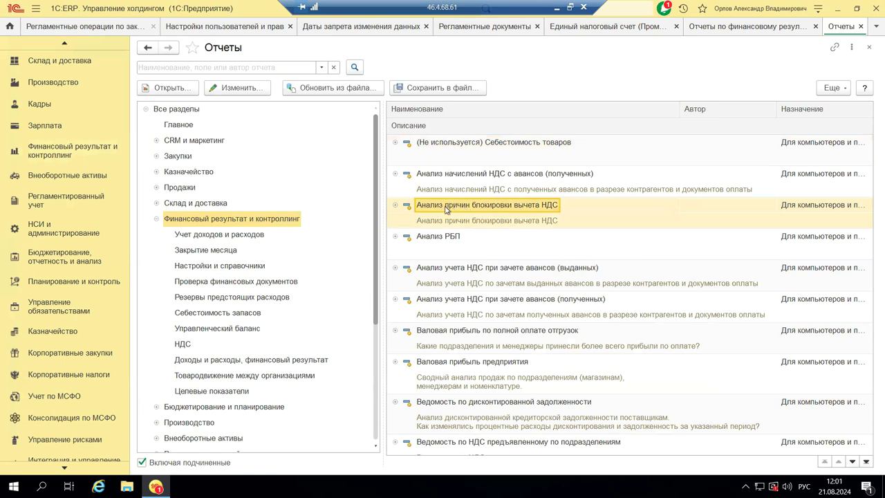
click(223, 88)
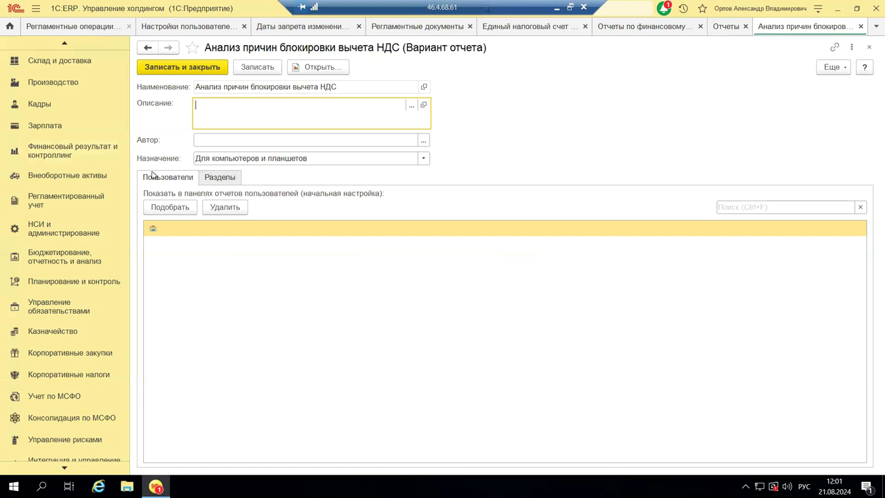
Step: Try replacing Все пользователи with an employee from the Бухгалтеры group in the report variant's user selection, and close it without applying
click(160, 208)
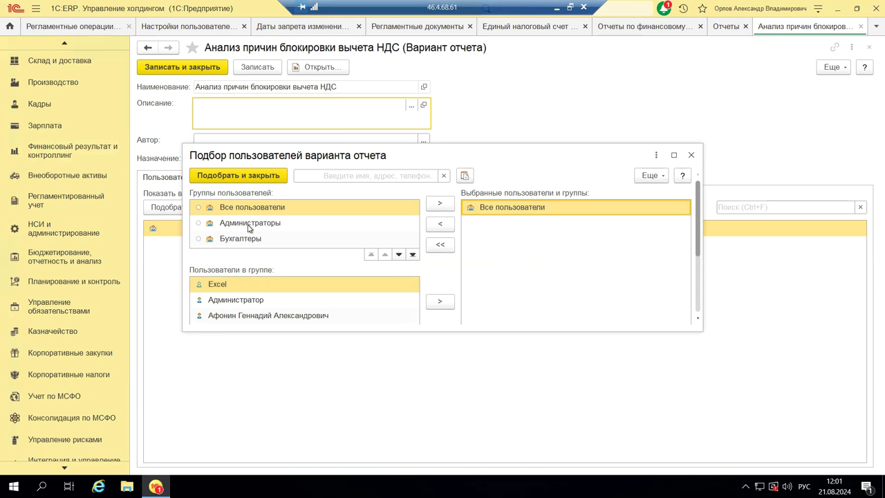
click(198, 240)
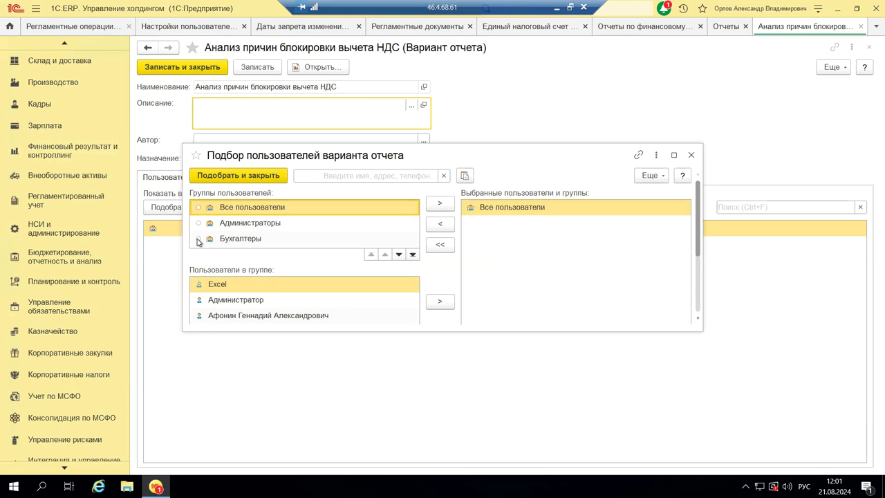
click(254, 241)
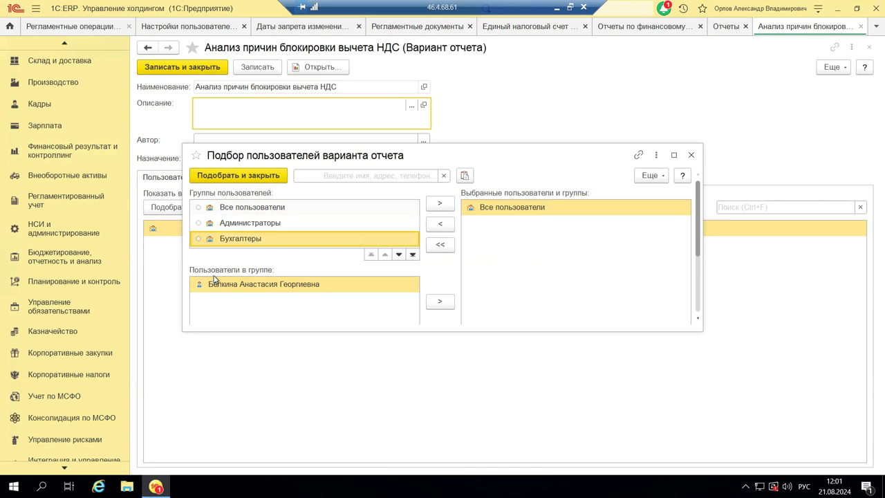
click(442, 225)
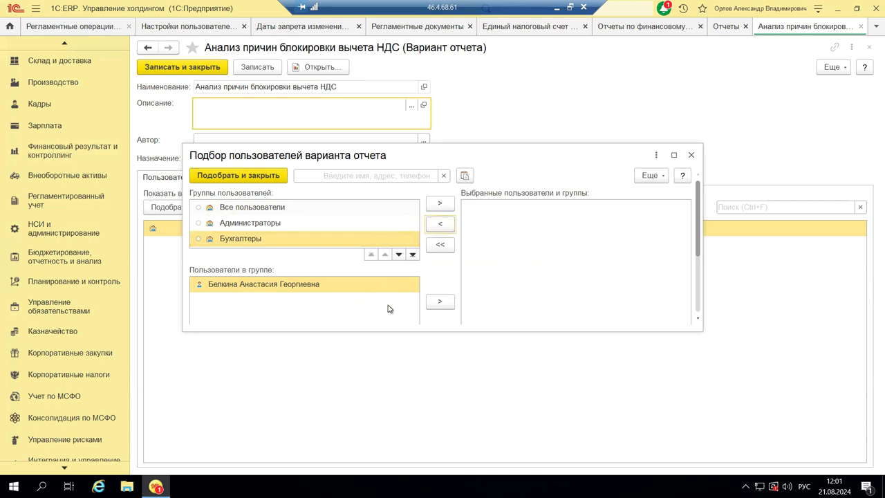
click(441, 304)
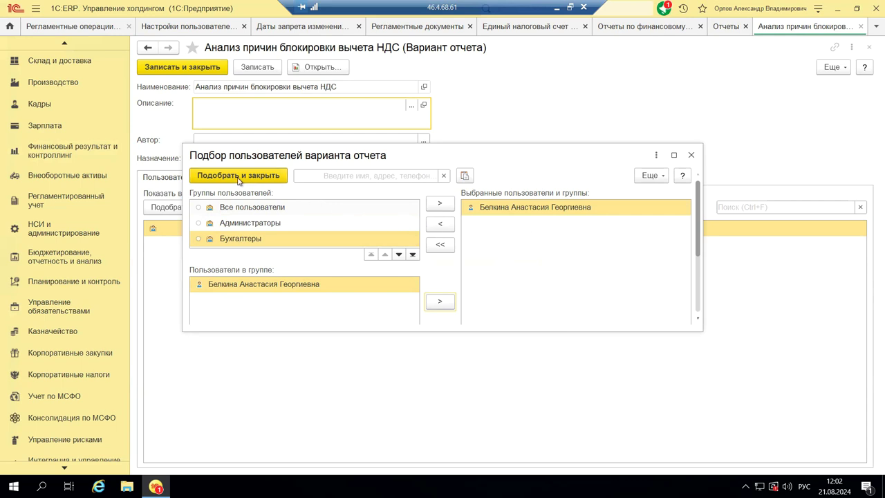
click(691, 156)
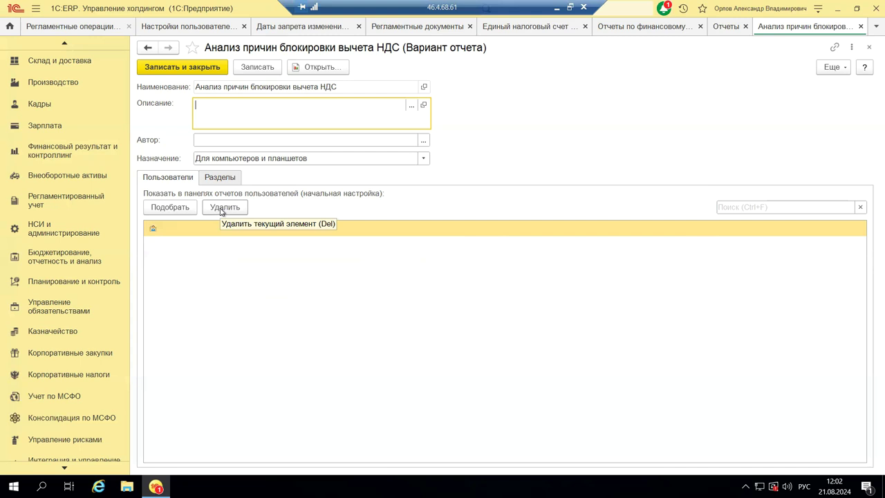
Step: Assign the report variant to the Казначейство section and its Банк group
click(220, 178)
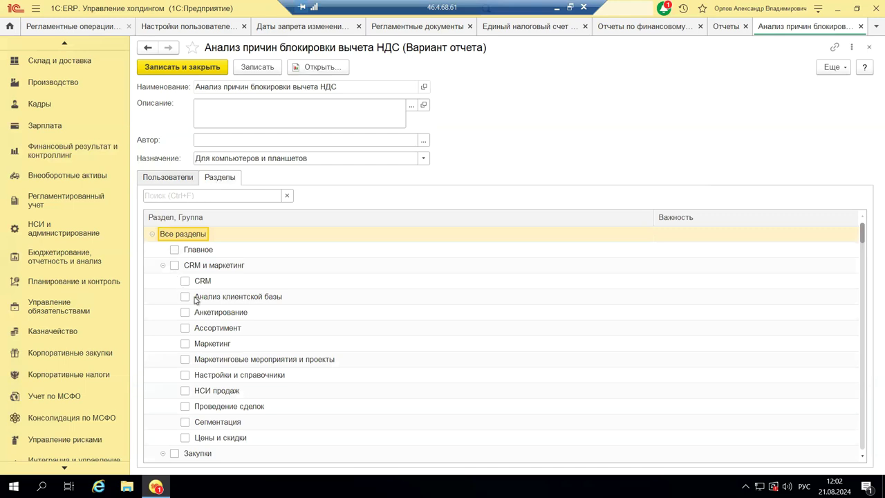
scroll(180, 228, down, 1)
scroll(207, 283, down, 4)
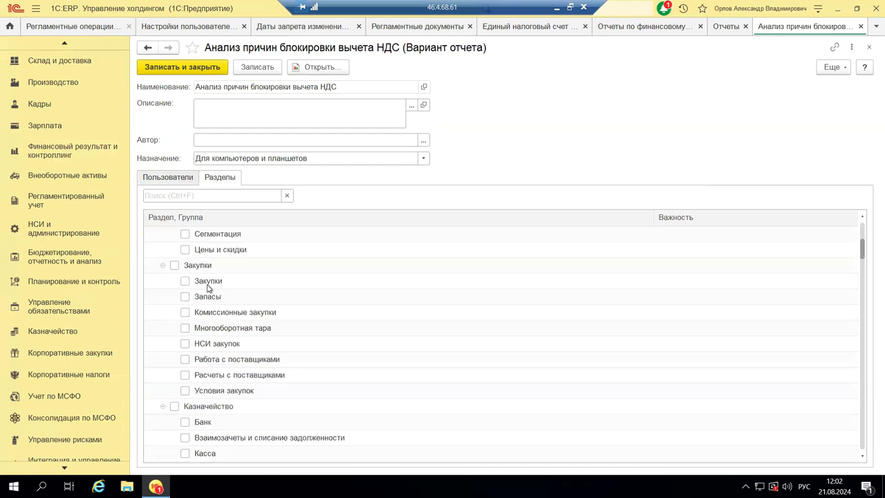
scroll(208, 287, down, 3)
scroll(207, 287, up, 2)
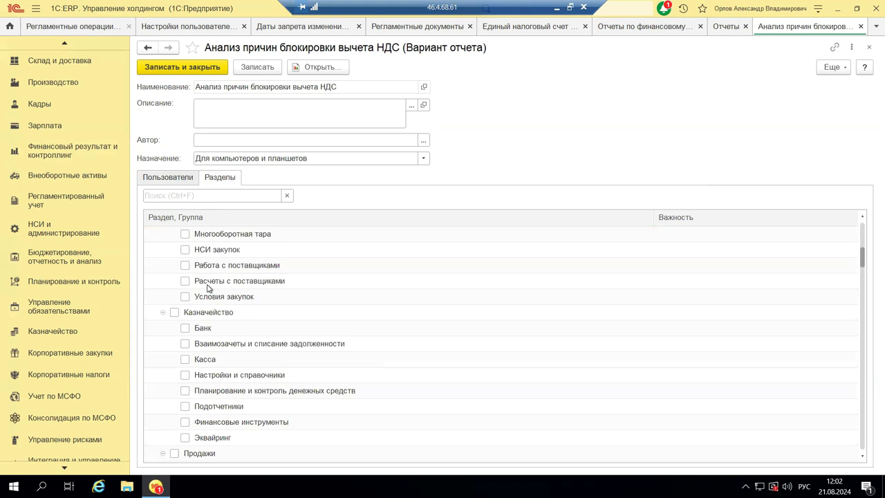
click(173, 313)
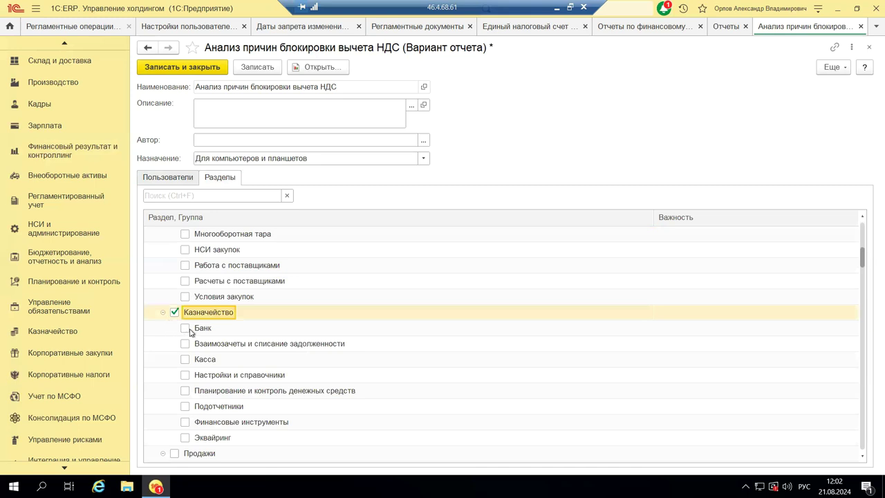
click(186, 331)
click(185, 329)
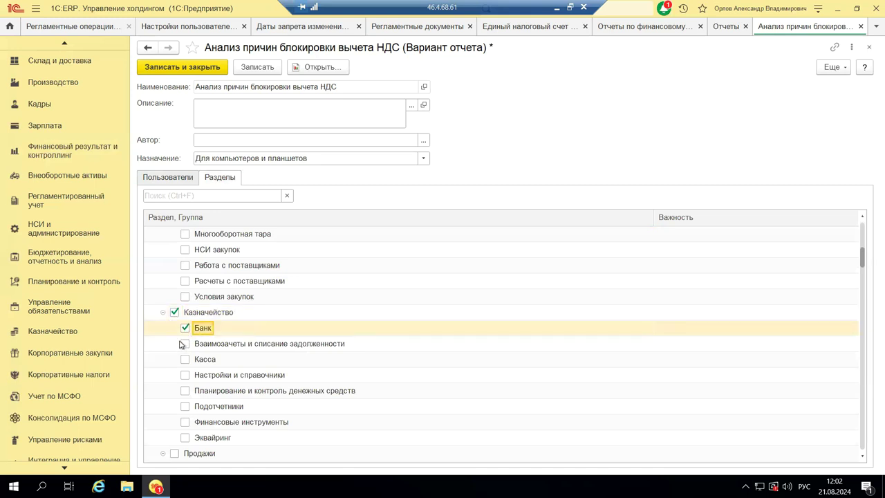
Step: Remove the report variant's assignment to the Казначейство section and its Банк group
click(185, 347)
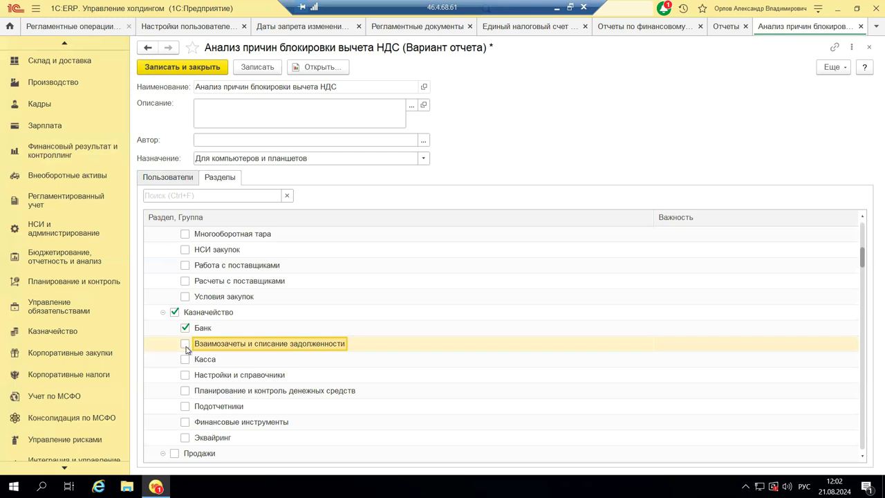
click(186, 348)
click(182, 343)
click(185, 328)
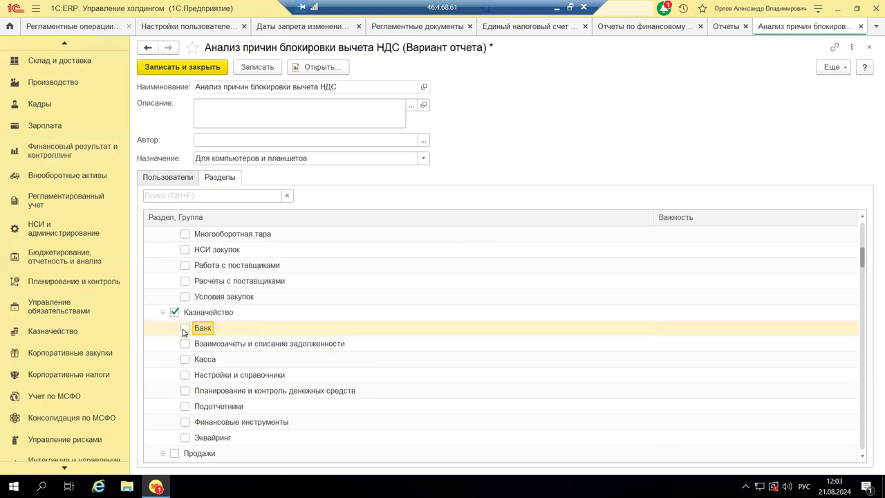
click(174, 312)
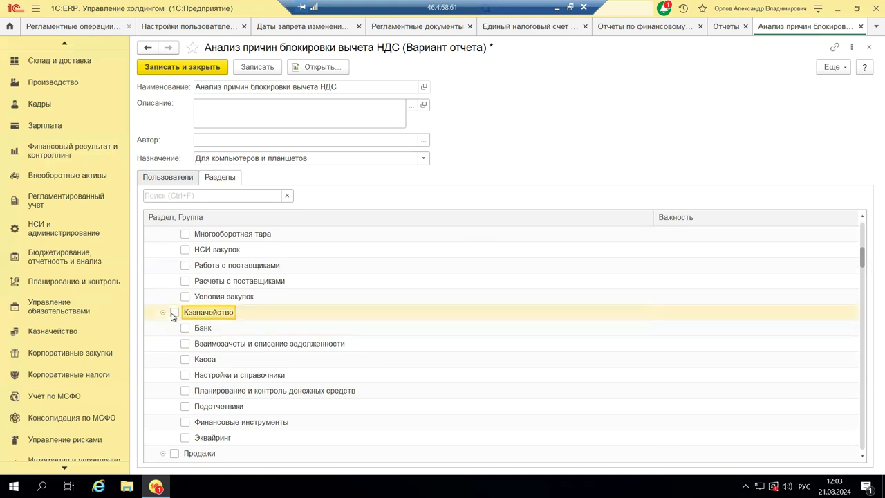
Step: Return to the report variant's user settings and close the variant without saving the changes
click(167, 179)
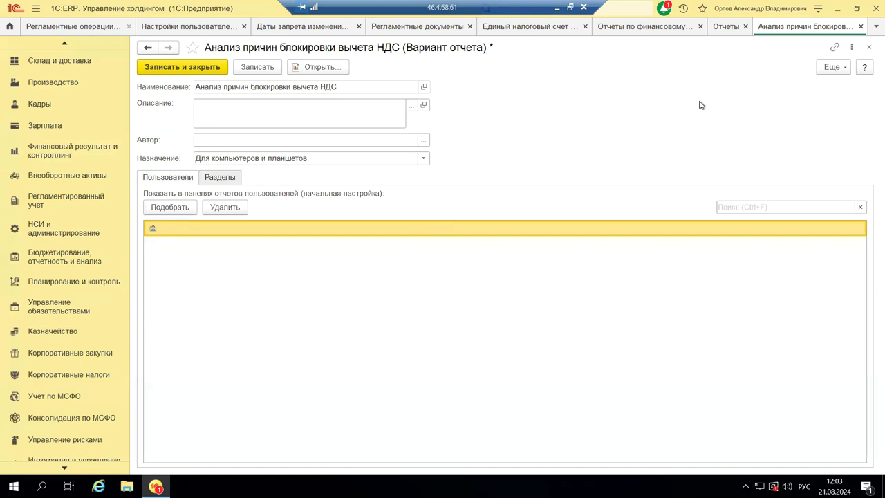
click(870, 49)
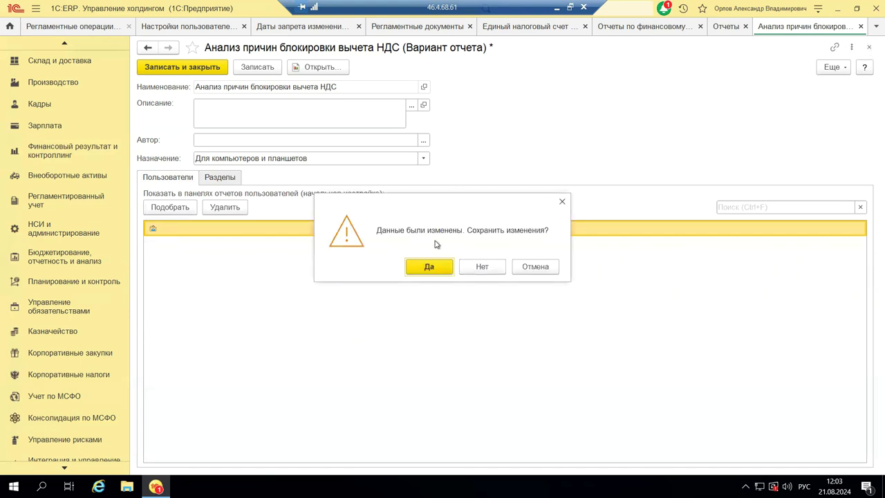
click(480, 268)
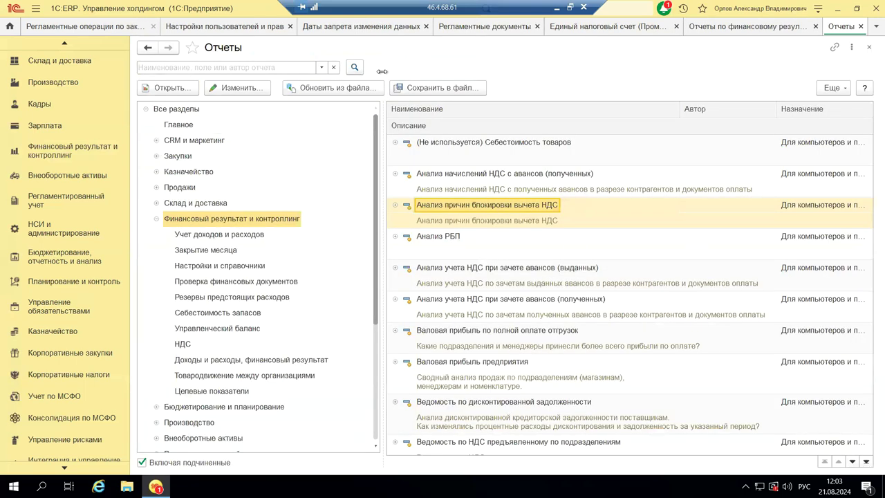
Step: Switch to the PowerPoint presentation on month-end closing and display its title slide
click(559, 9)
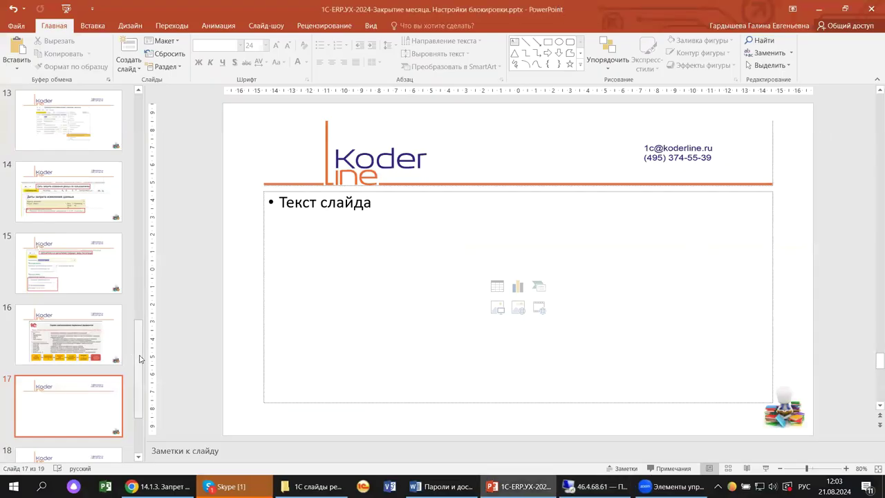
drag(140, 359, 141, 97)
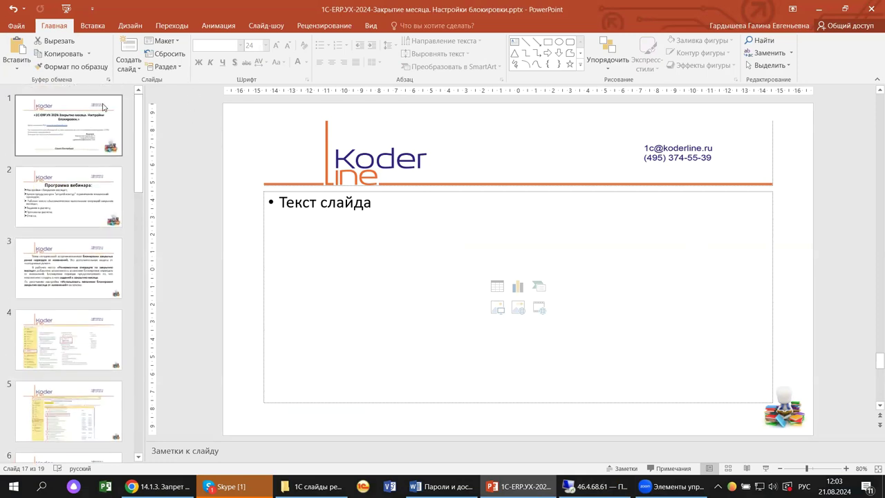
click(89, 123)
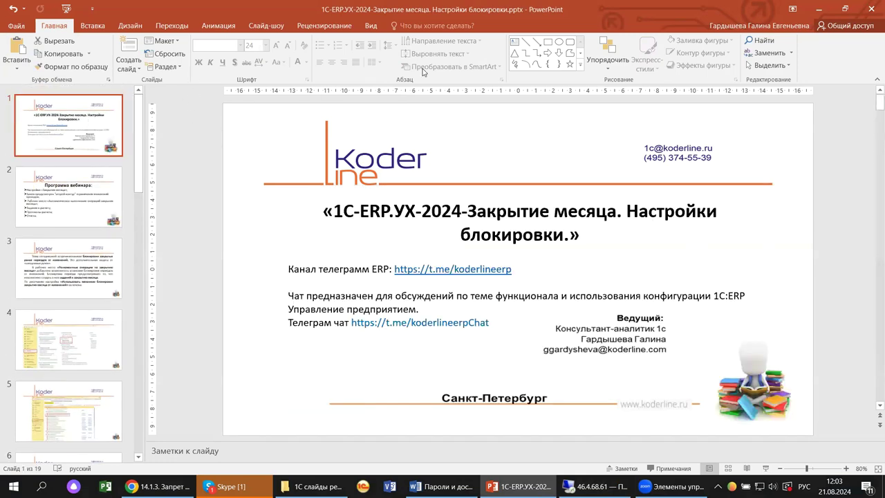